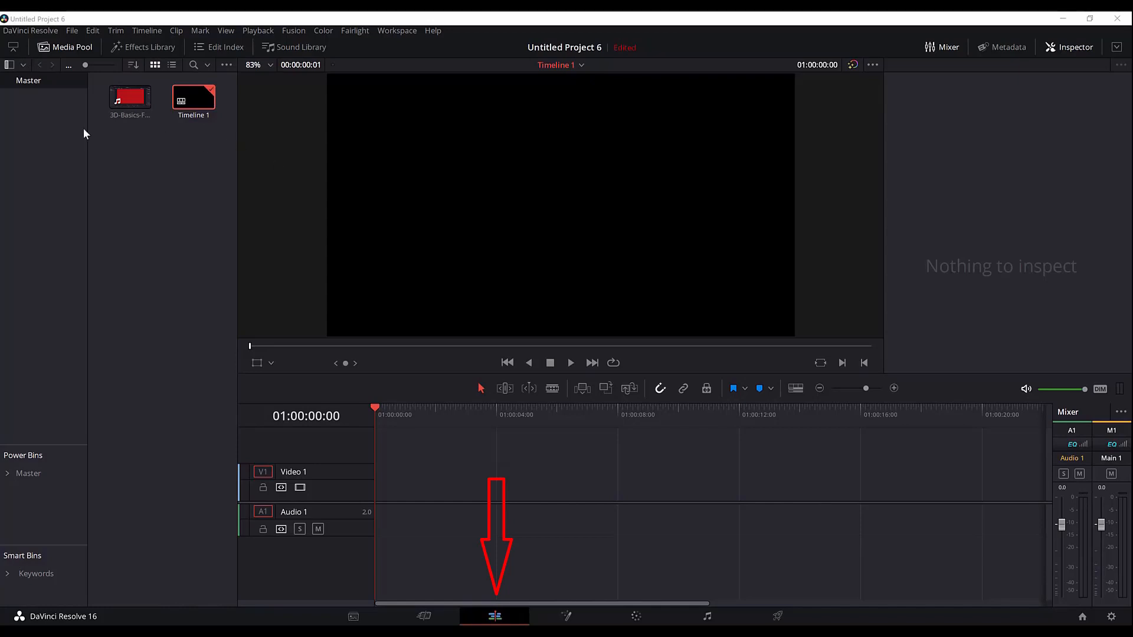
Widen the media pool's bin list, enlarge its Power Bins section and open the Power Bins Master bin.
drag(87, 182, 97, 187)
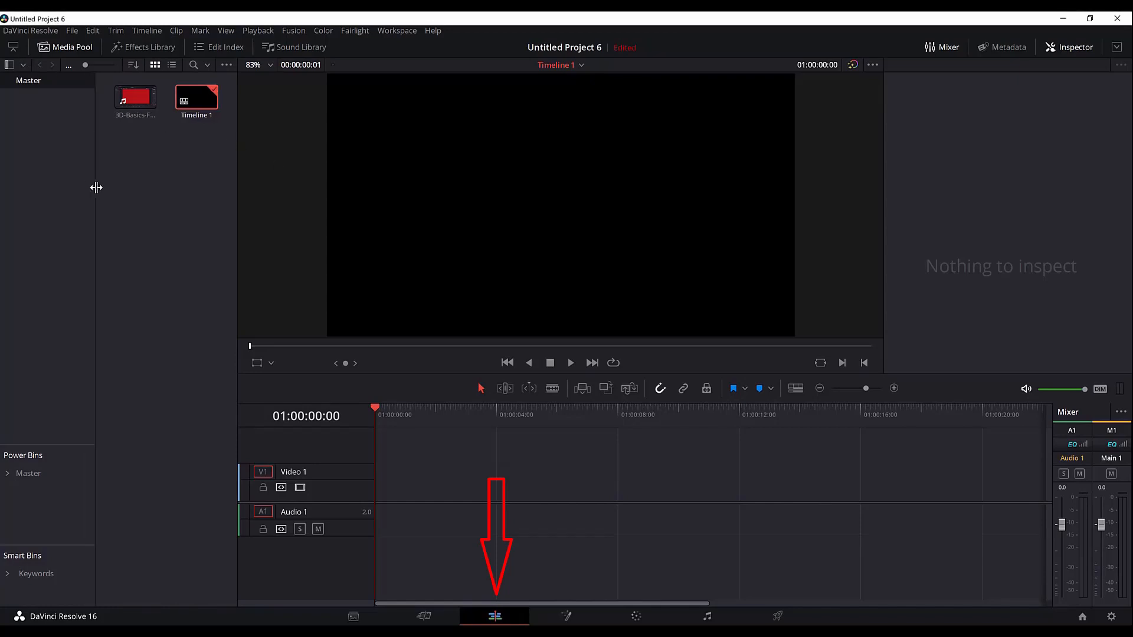
click(74, 49)
click(75, 48)
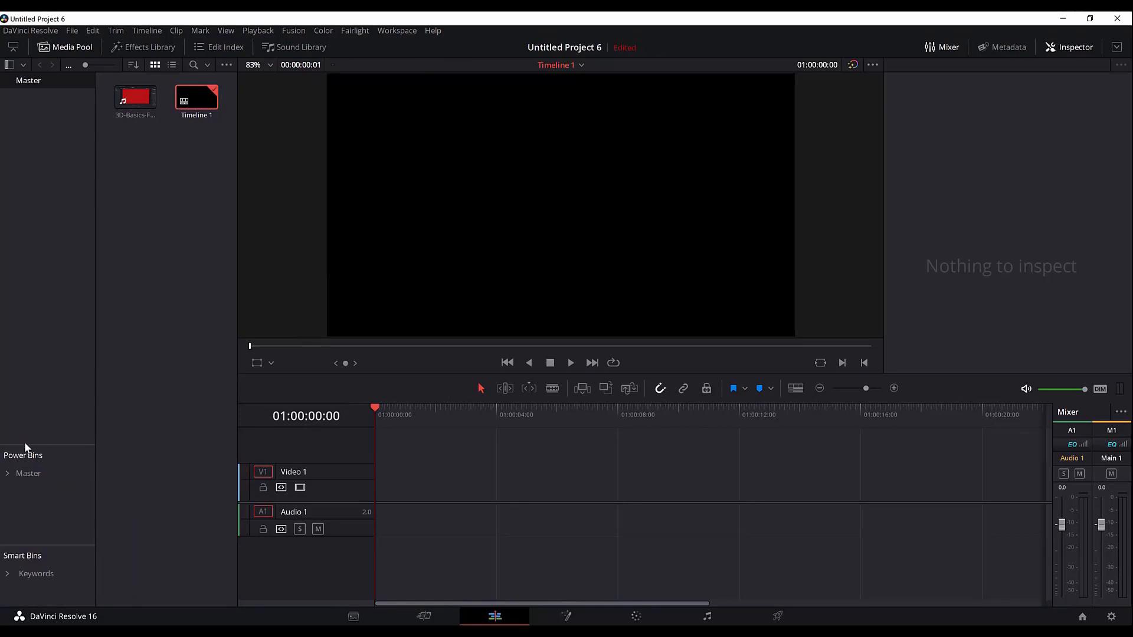
drag(27, 442, 38, 245)
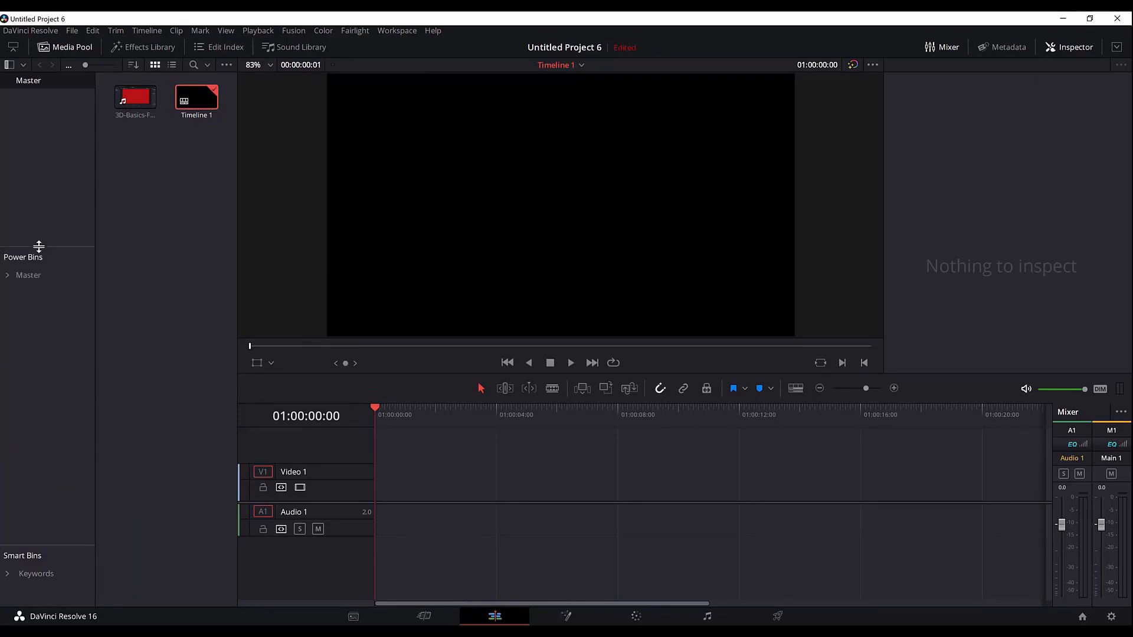
click(16, 271)
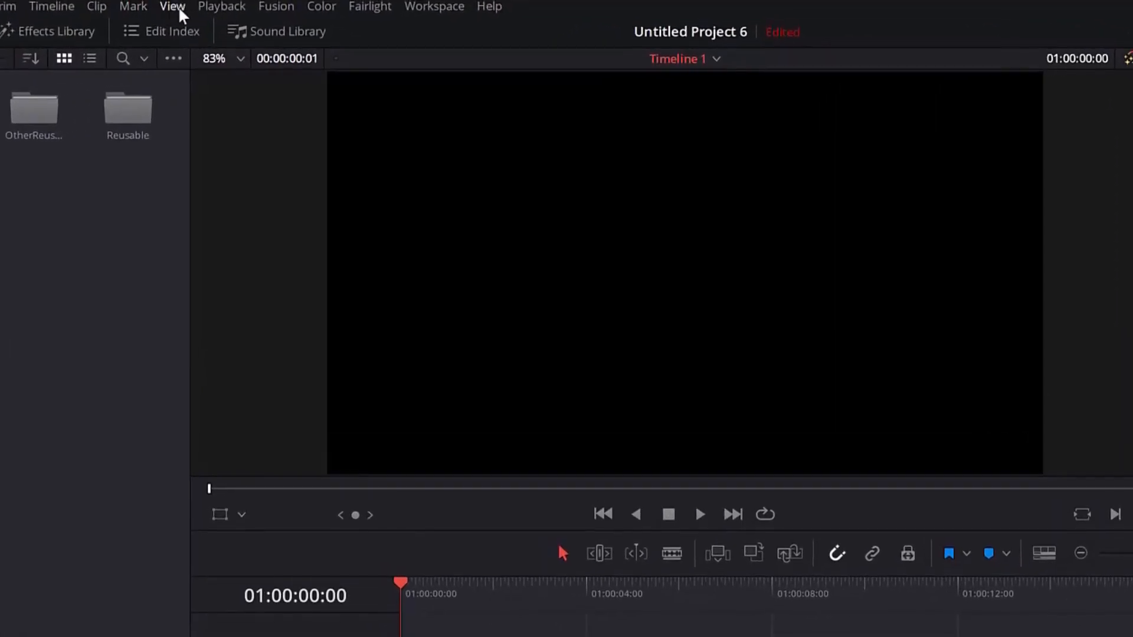
Hide the Power Bins section of the media pool and show it again.
click(177, 7)
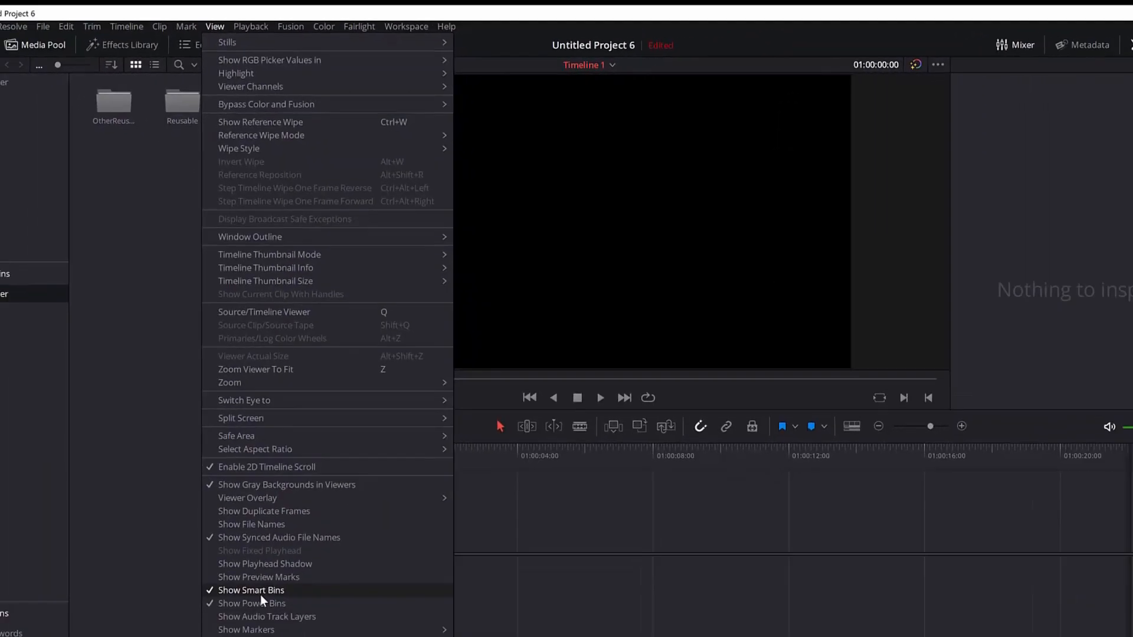
click(263, 546)
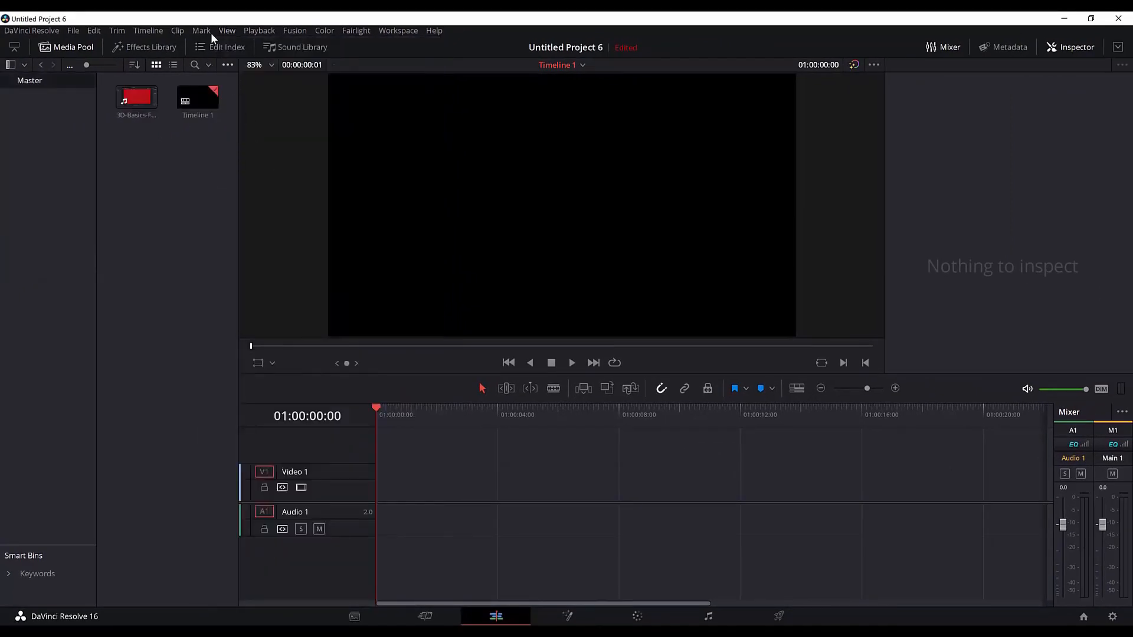
click(227, 31)
click(279, 547)
Expand the Power Bins Master, open Reusable and its End_Of_Screen bin, and preview the fb-end-screen.mp4 clip.
click(9, 269)
click(34, 286)
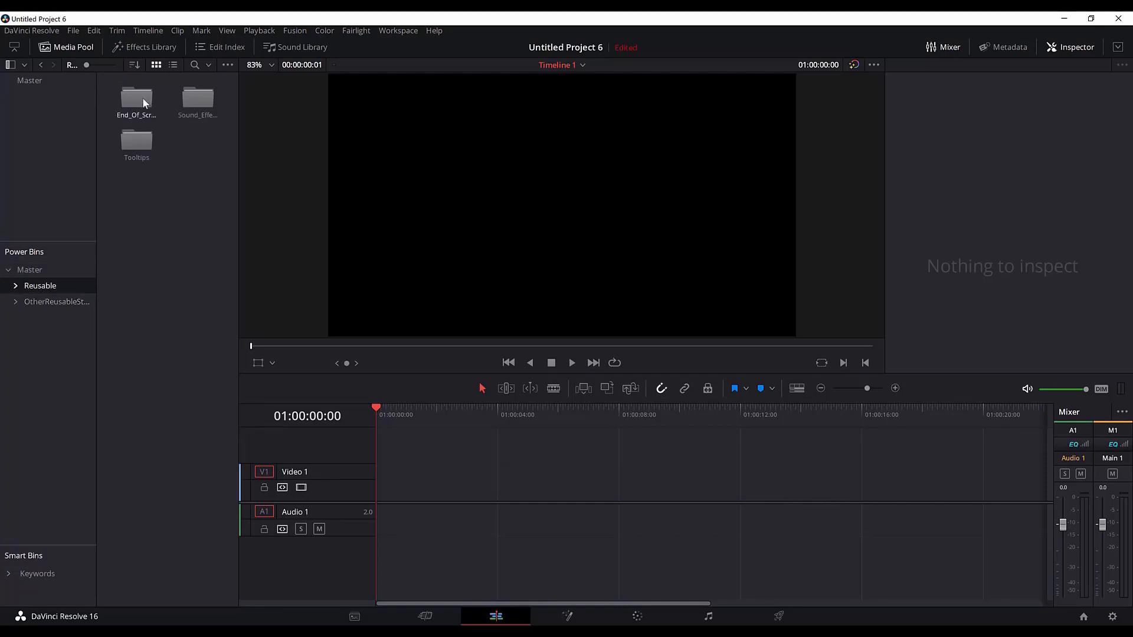
double_click(143, 97)
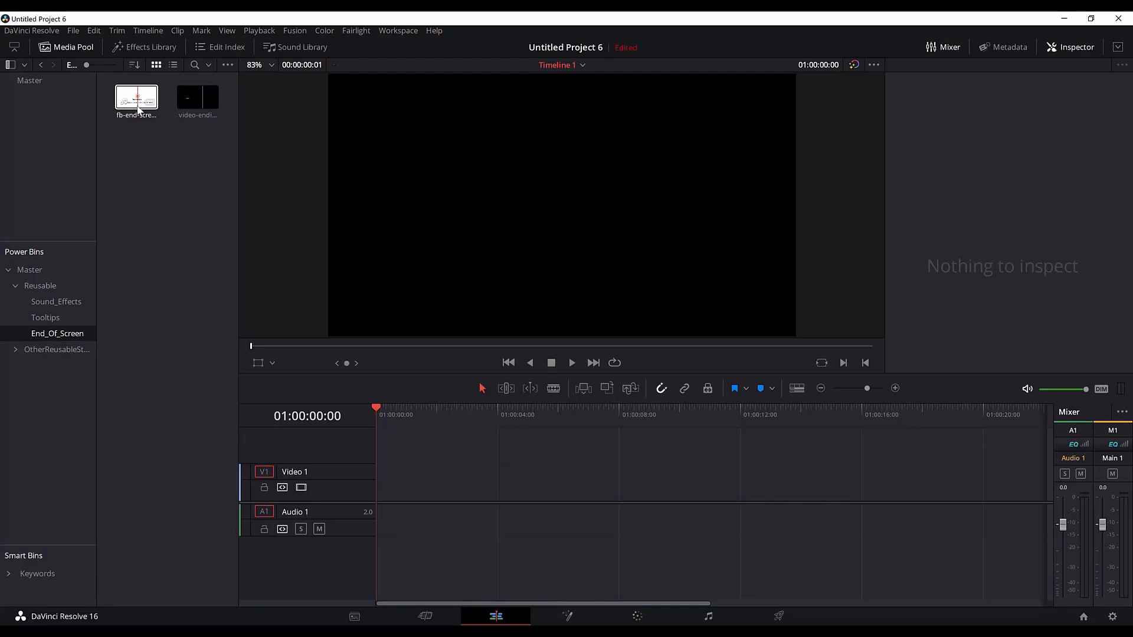
double_click(142, 109)
click(571, 362)
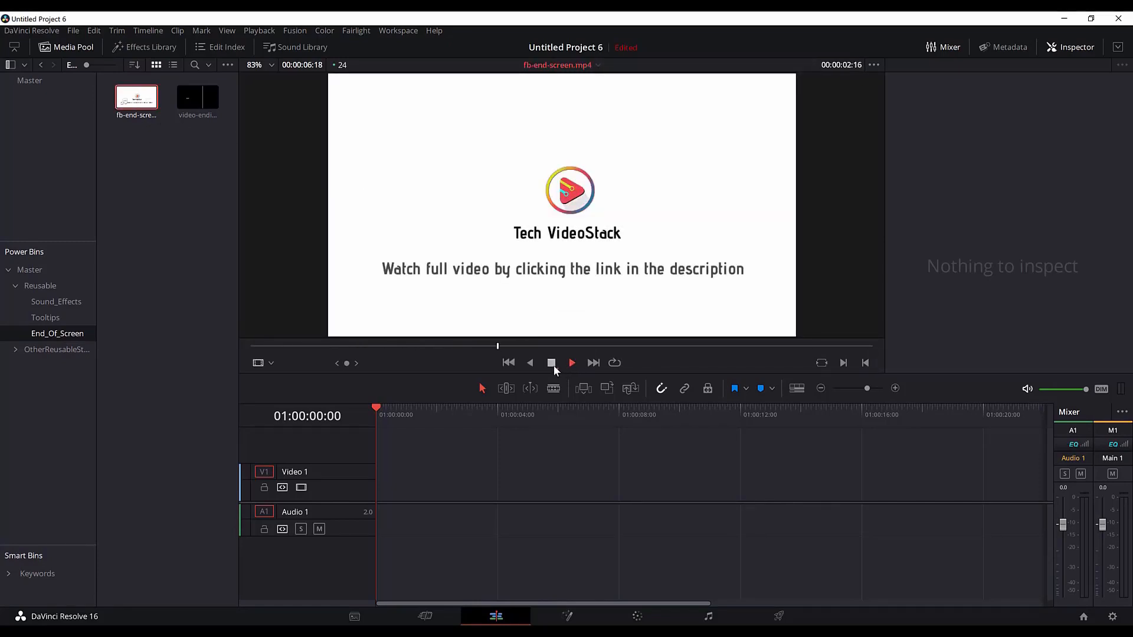
click(552, 364)
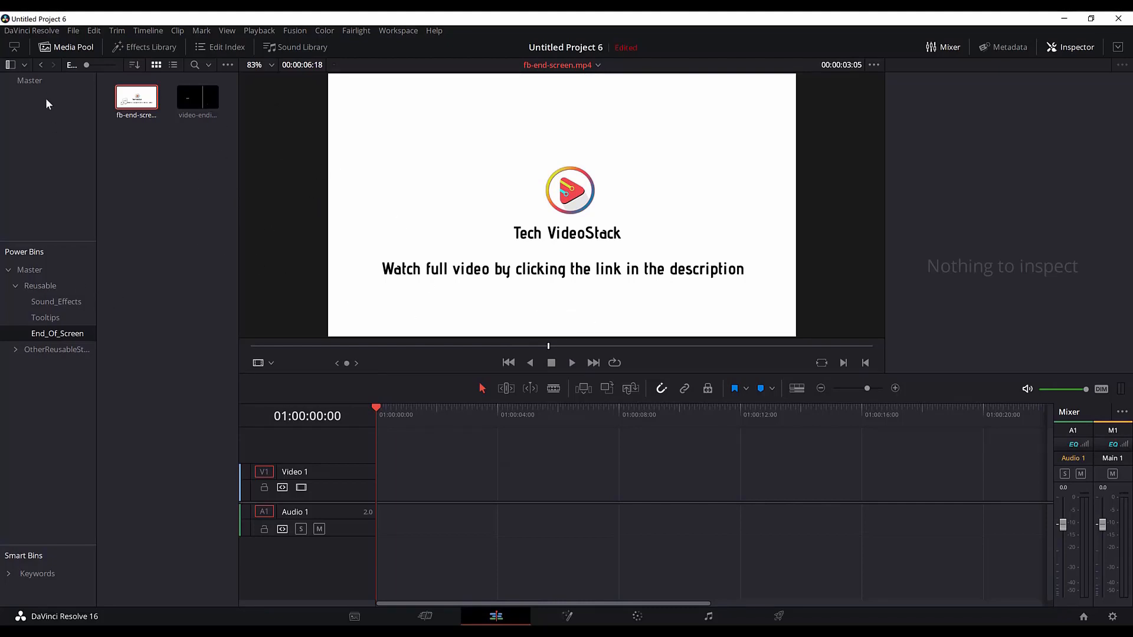
Place 3D-Basics-Final.mp4 from the project's Master bin at the start of the timeline on Video 1.
click(36, 80)
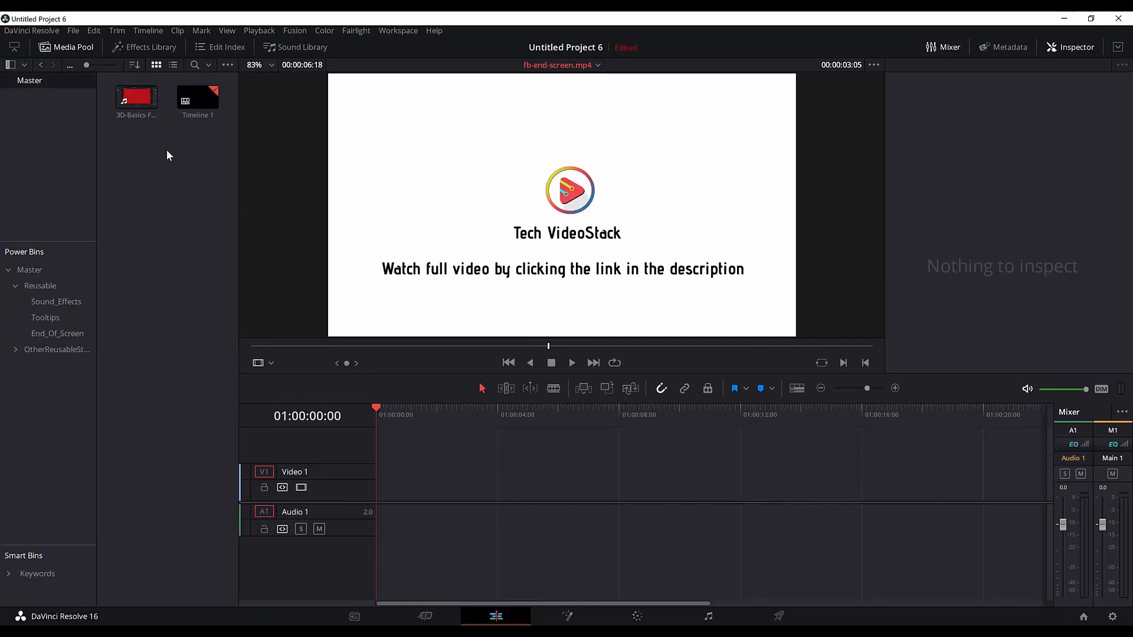
click(124, 104)
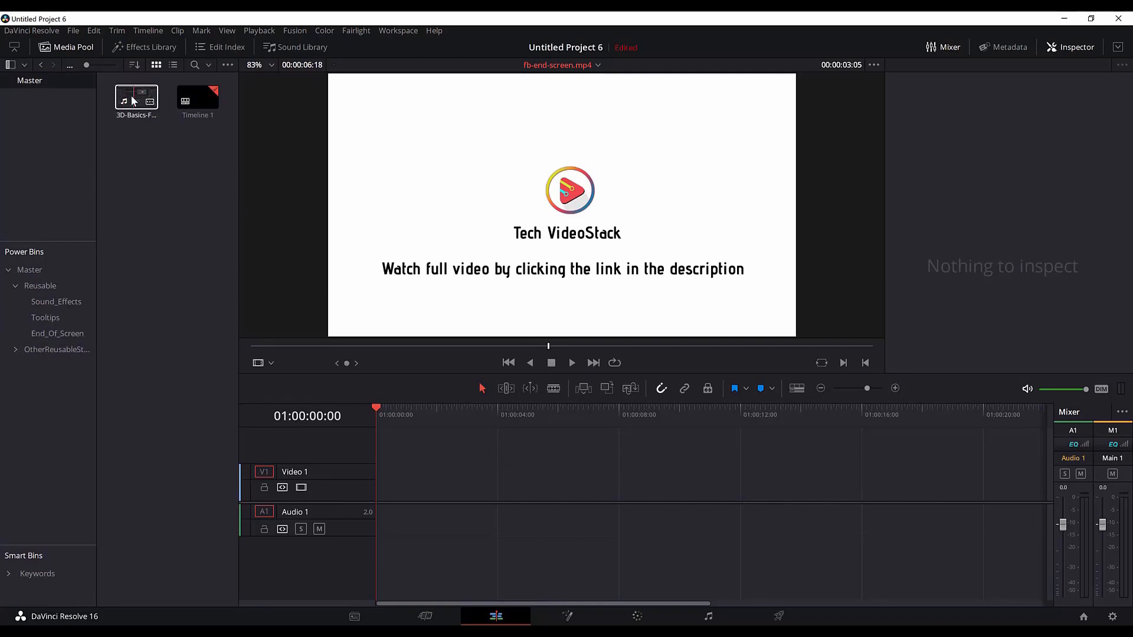
drag(124, 104, 604, 451)
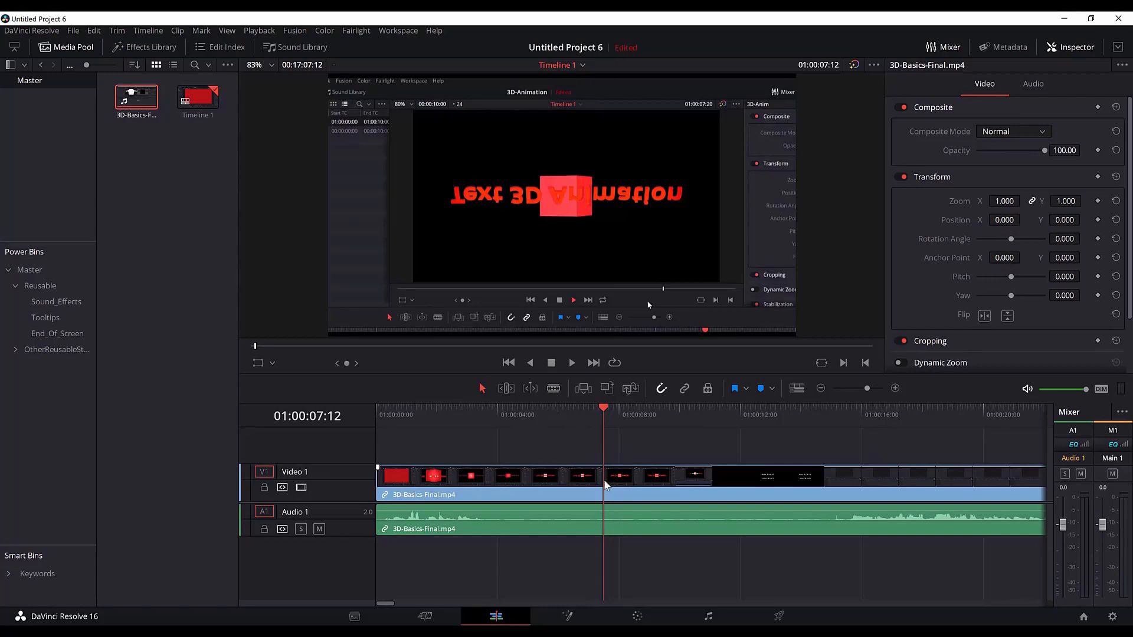
Split the 3D-Basics-Final.mp4 clip at 01:00:07:12 and delete the part after the cut, including its audio.
key(ctrl+b)
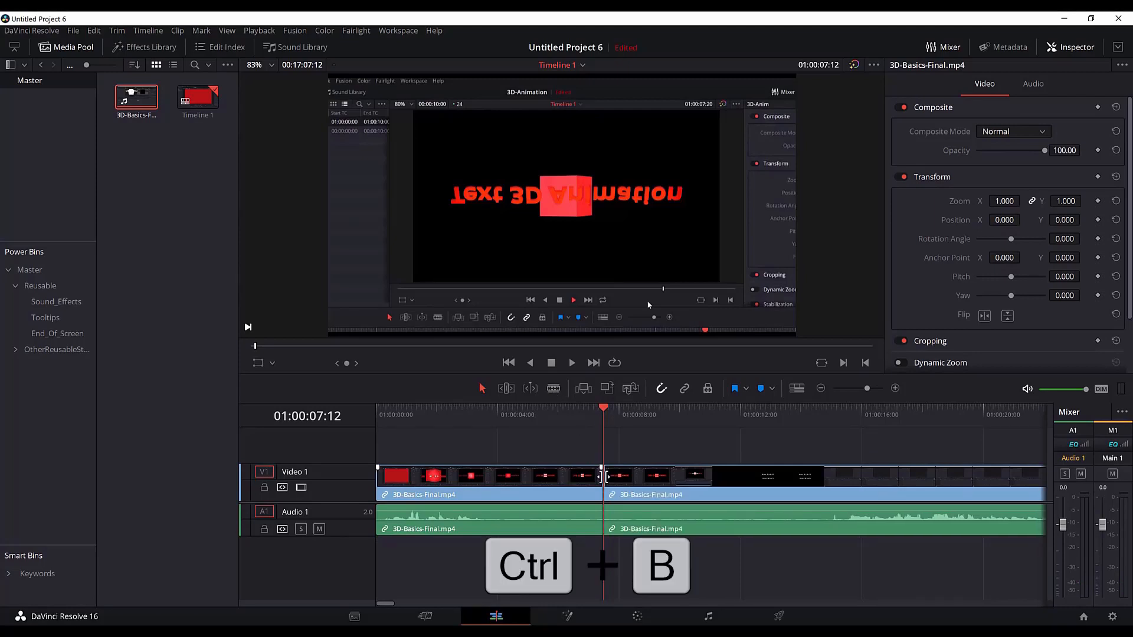
drag(622, 455, 653, 552)
key(Delete)
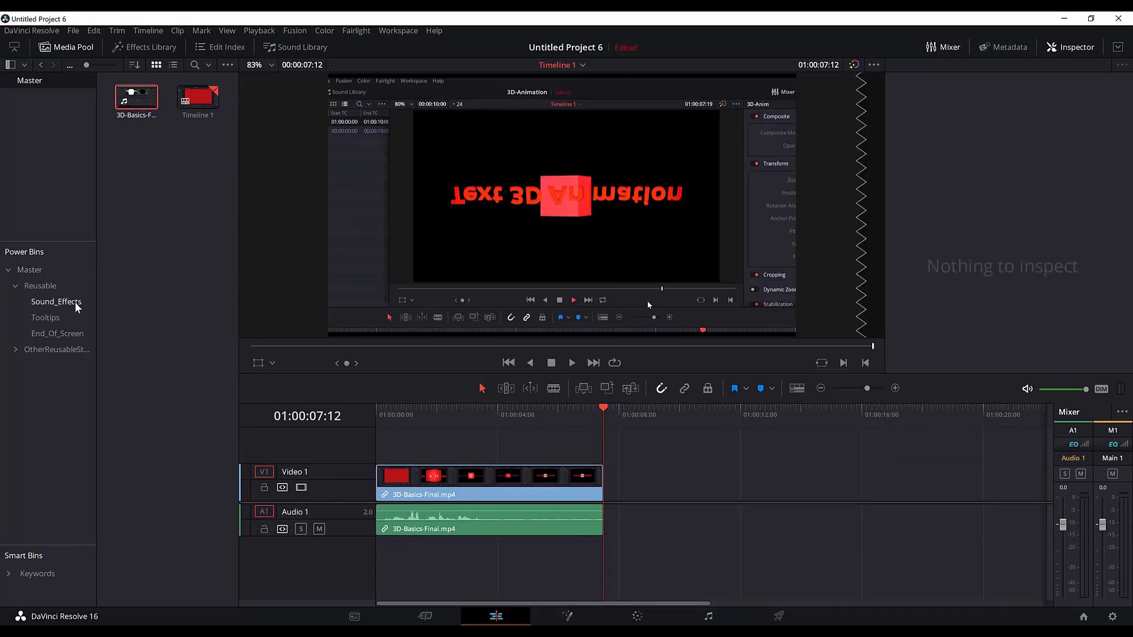
Append fb-end-screen.mp4 from the End_Of_Screen power bin directly after the first clip, and open the Sound_Effects power bin.
click(80, 337)
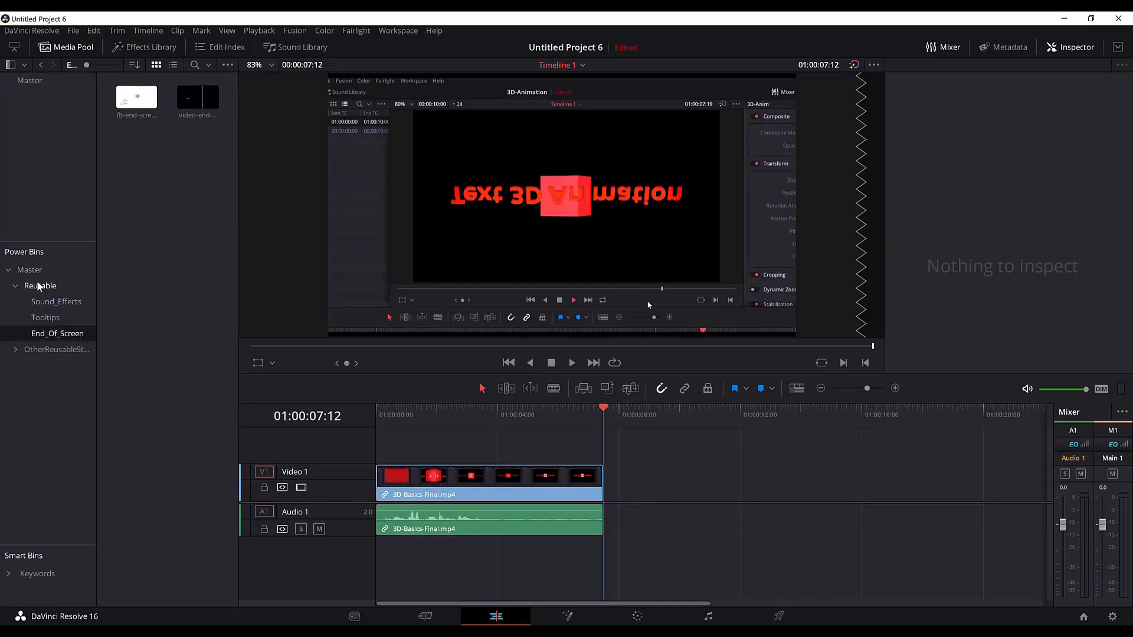
drag(137, 98, 605, 499)
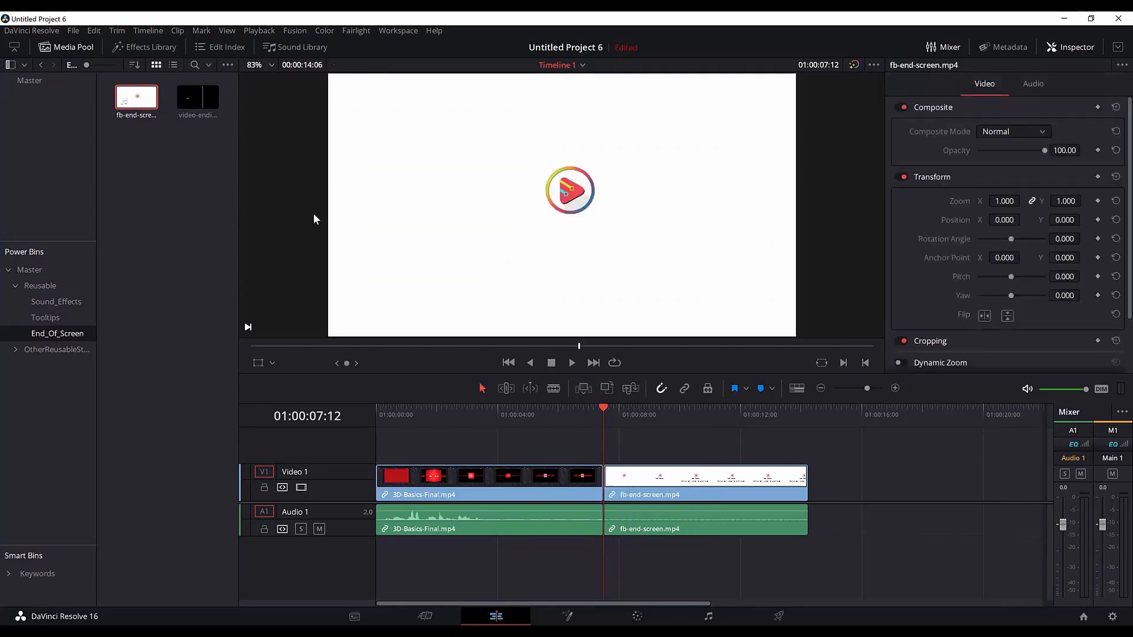
click(67, 308)
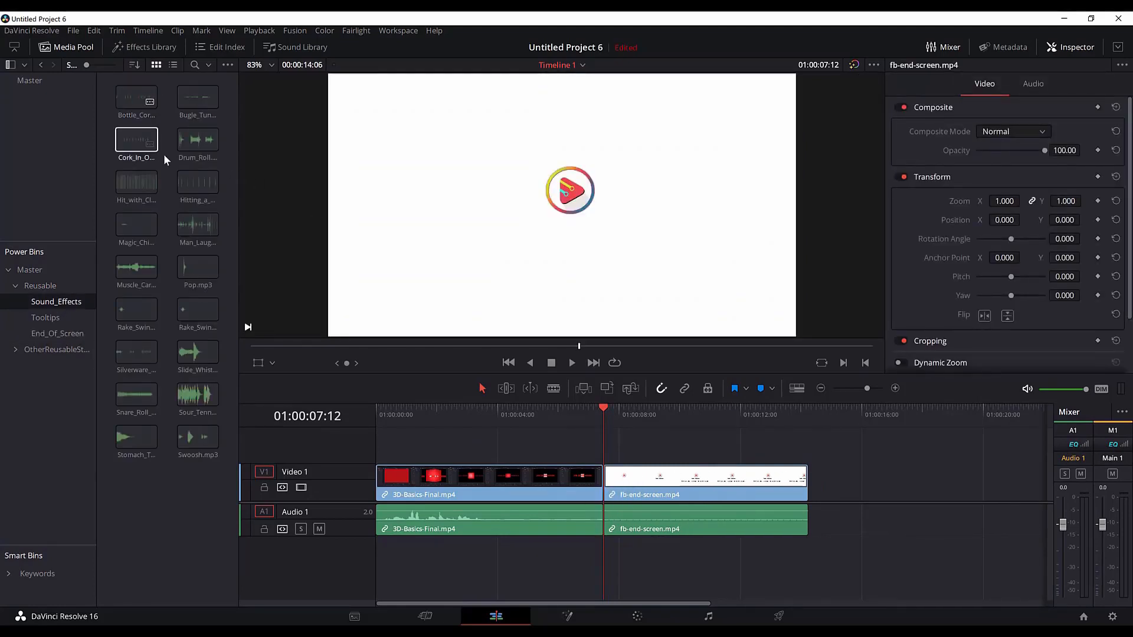
drag(192, 148, 588, 568)
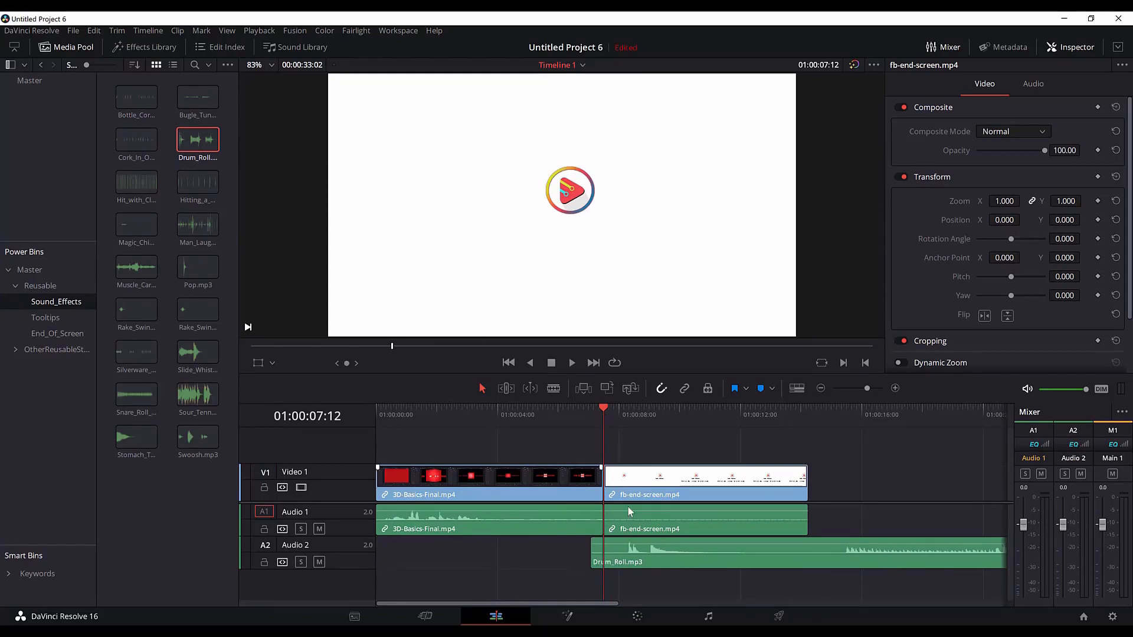
click(677, 551)
key(Delete)
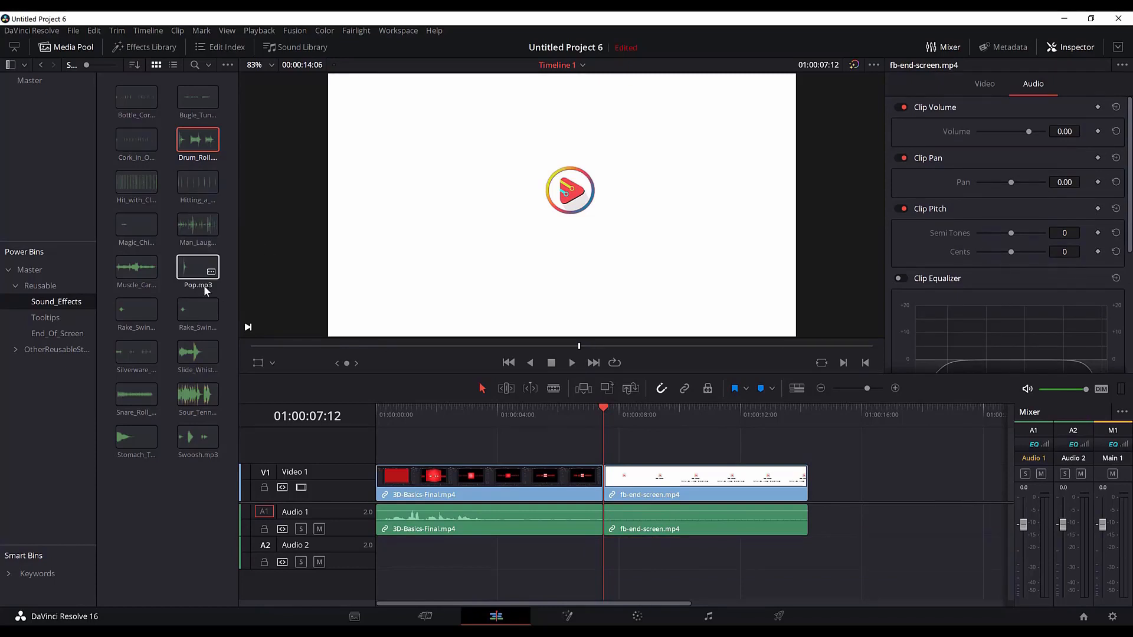
Place Pop.mp3 on Audio 2 beneath the cut between the two video clips, and move the playhead to 01:00:06:23.
drag(198, 268, 602, 552)
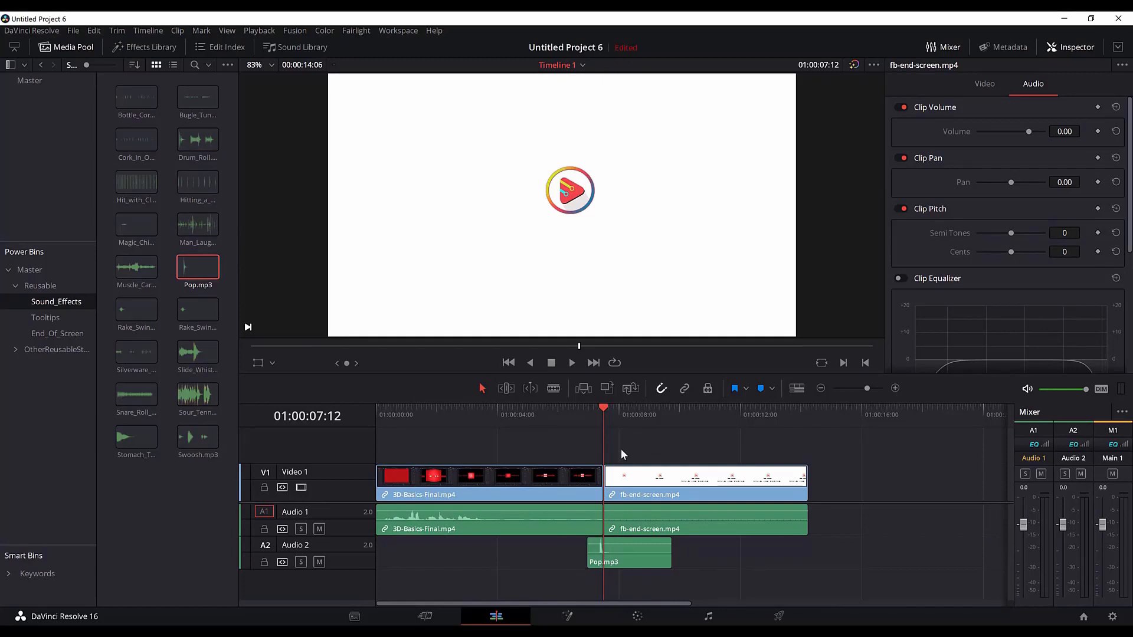
click(586, 408)
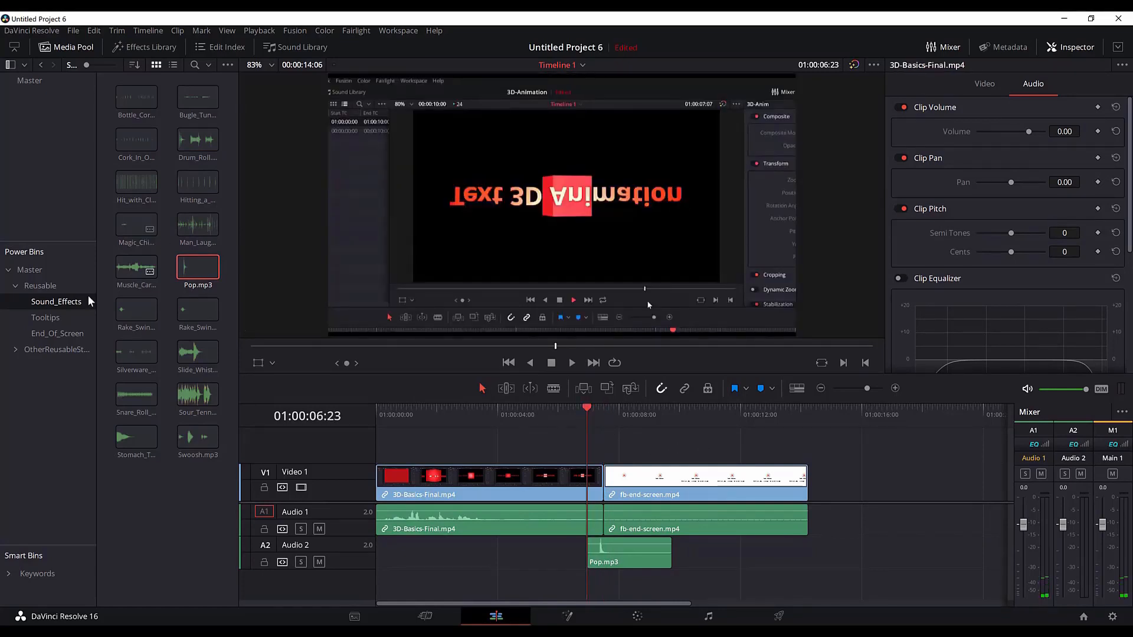
Add the subsribe[0000-0359].png sequence from the Tooltips power bin to Video 2 from the timeline start, trimming its end to match the end screen.
click(59, 318)
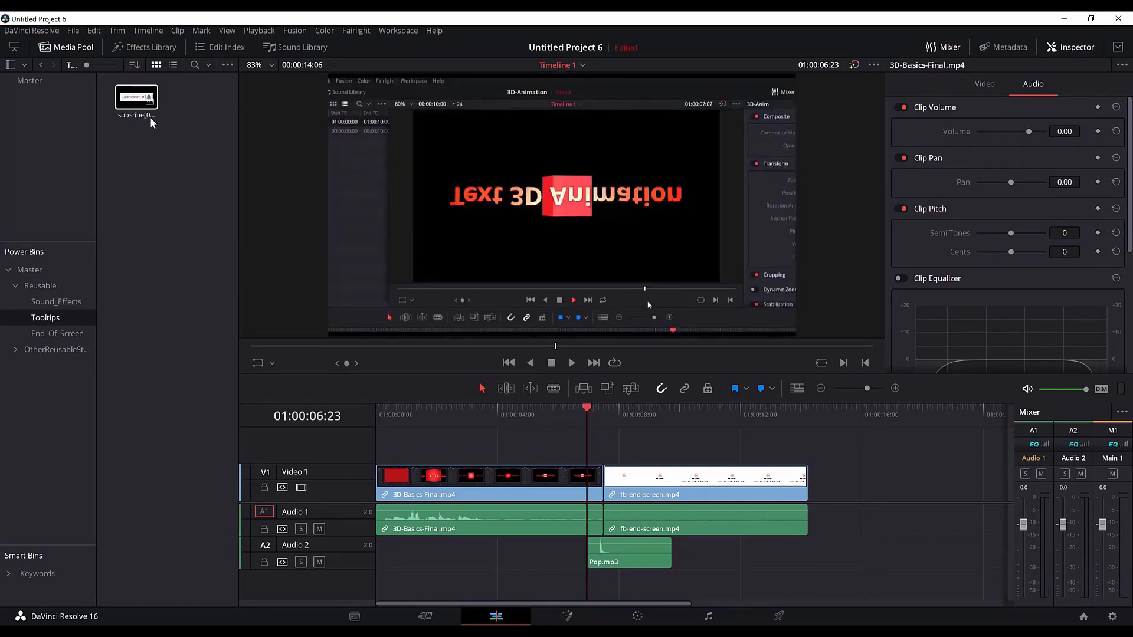
drag(151, 123, 378, 445)
drag(828, 444, 806, 444)
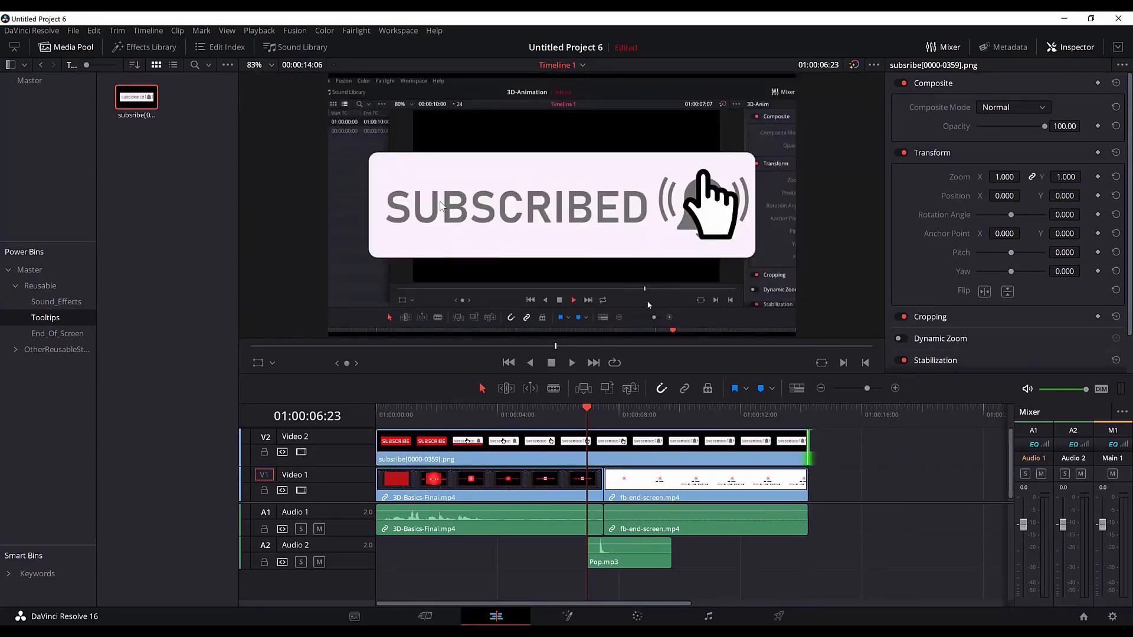
Shrink the subscribe overlay in the viewer to about 0.212 zoom and place it in the frame's lower-left corner.
click(264, 365)
drag(334, 82, 472, 179)
drag(561, 205, 339, 335)
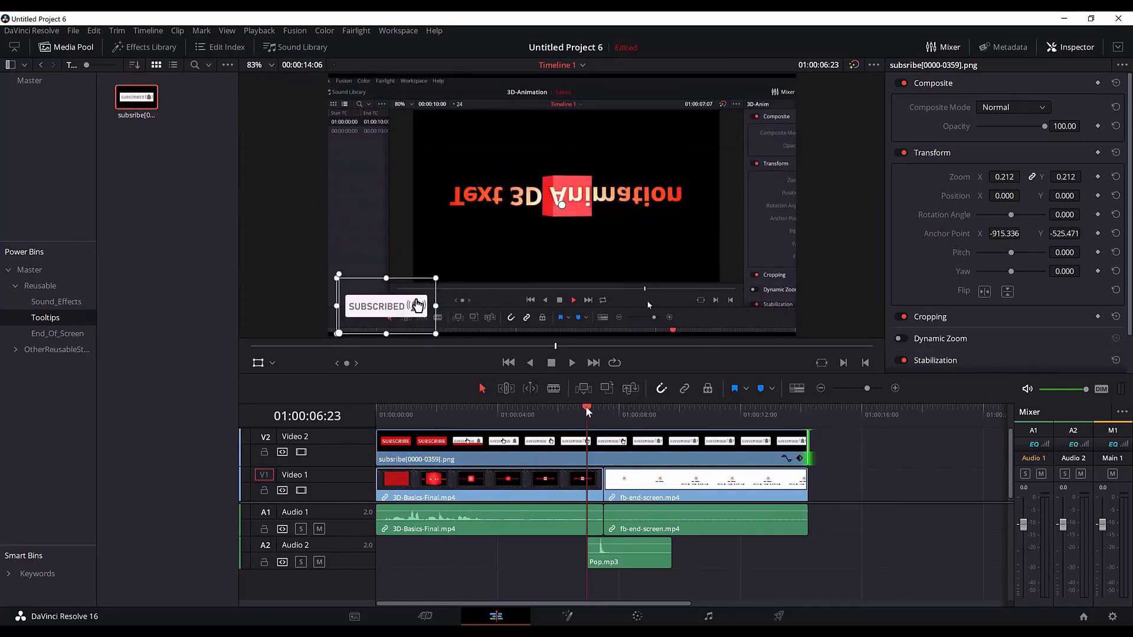
Play the timeline from its start to review the subscribe overlay, pop sound and end screen.
drag(588, 411, 340, 412)
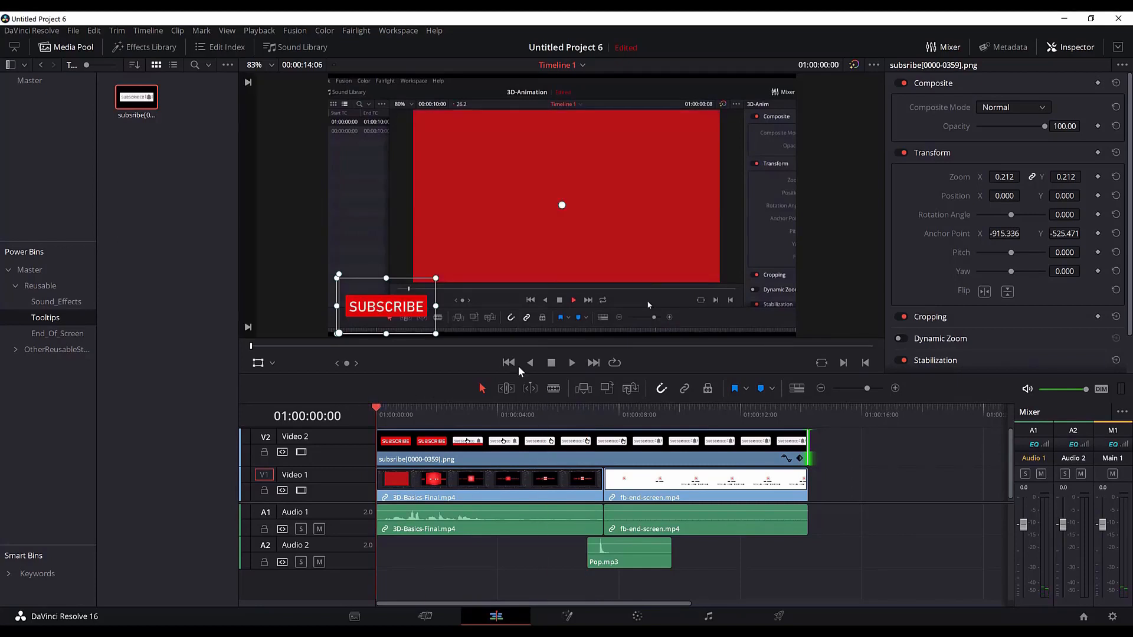
click(571, 363)
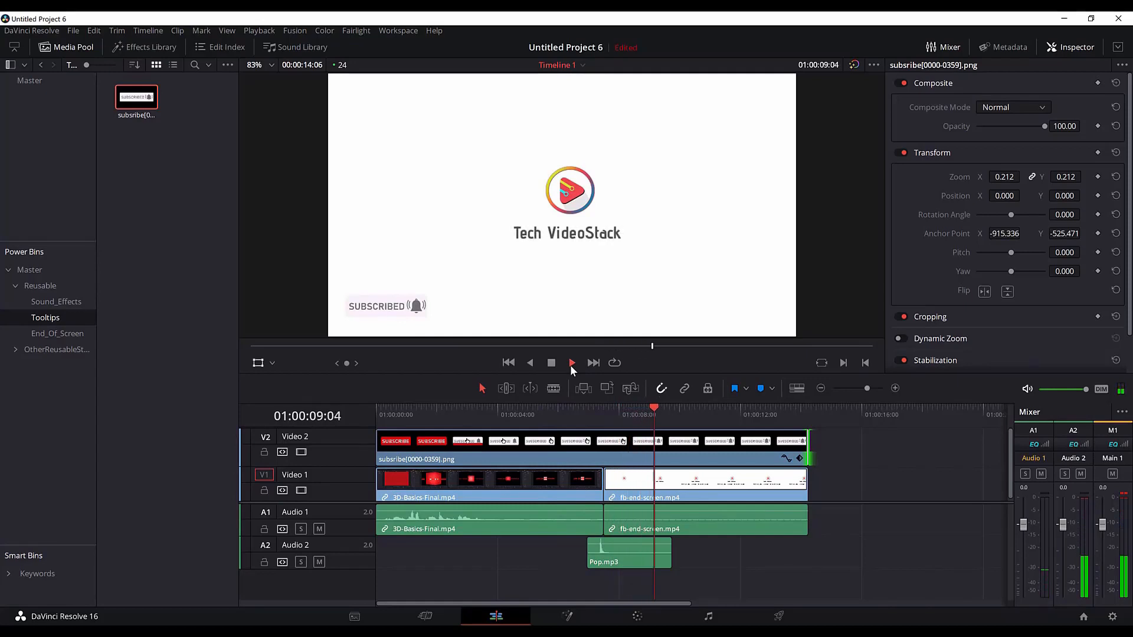
click(550, 363)
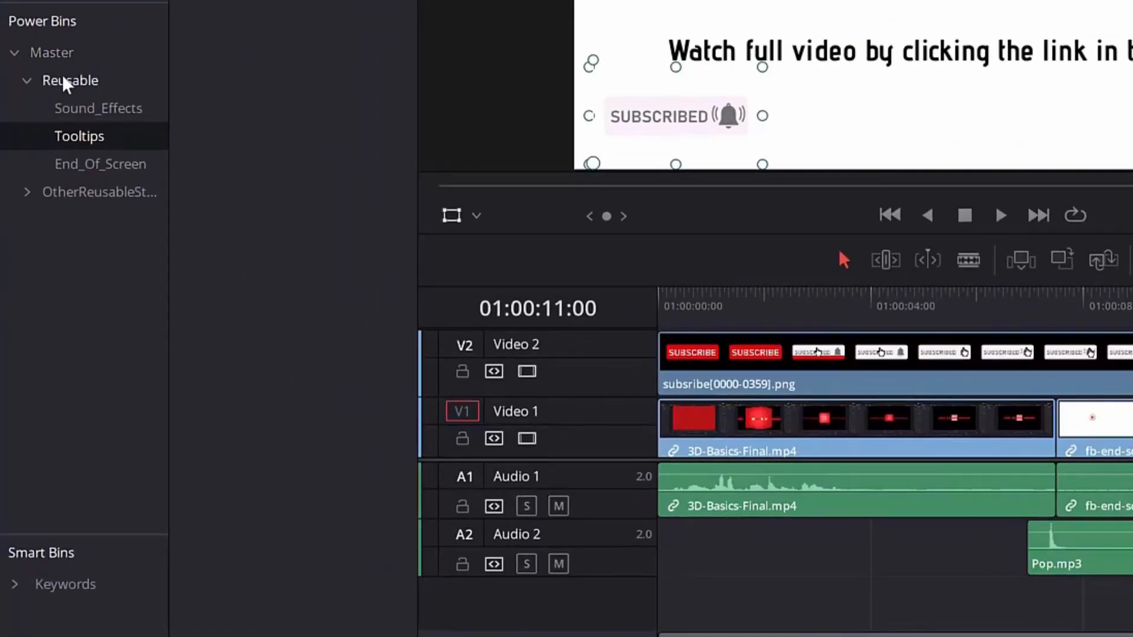
Add a new bin inside the Power Bins Master.
click(63, 78)
click(62, 56)
click(64, 82)
click(63, 52)
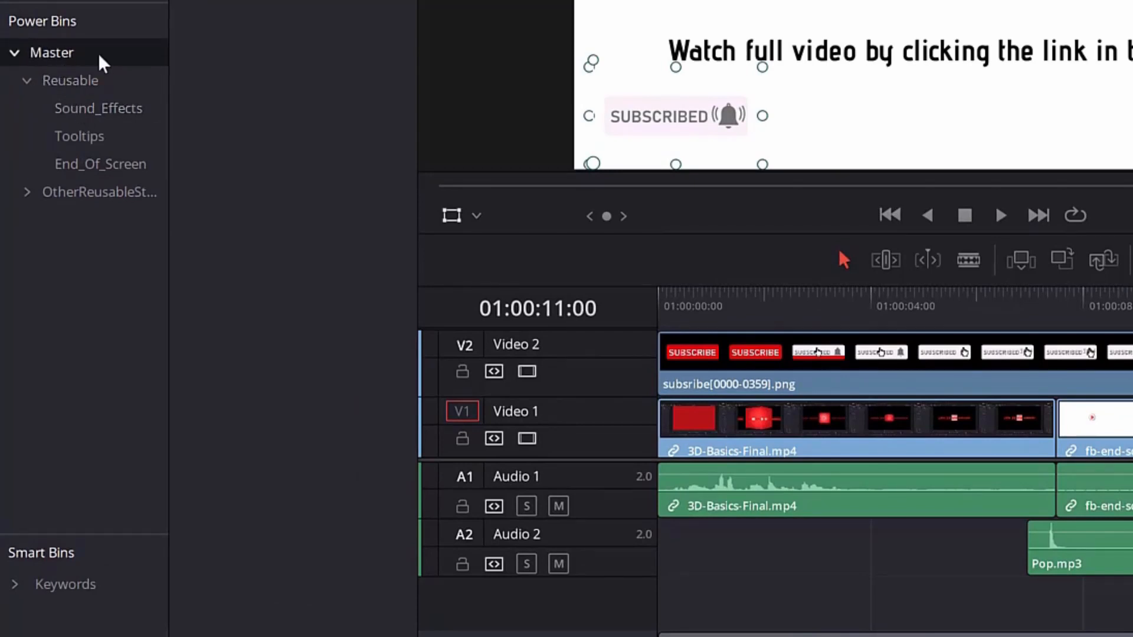
right_click(114, 50)
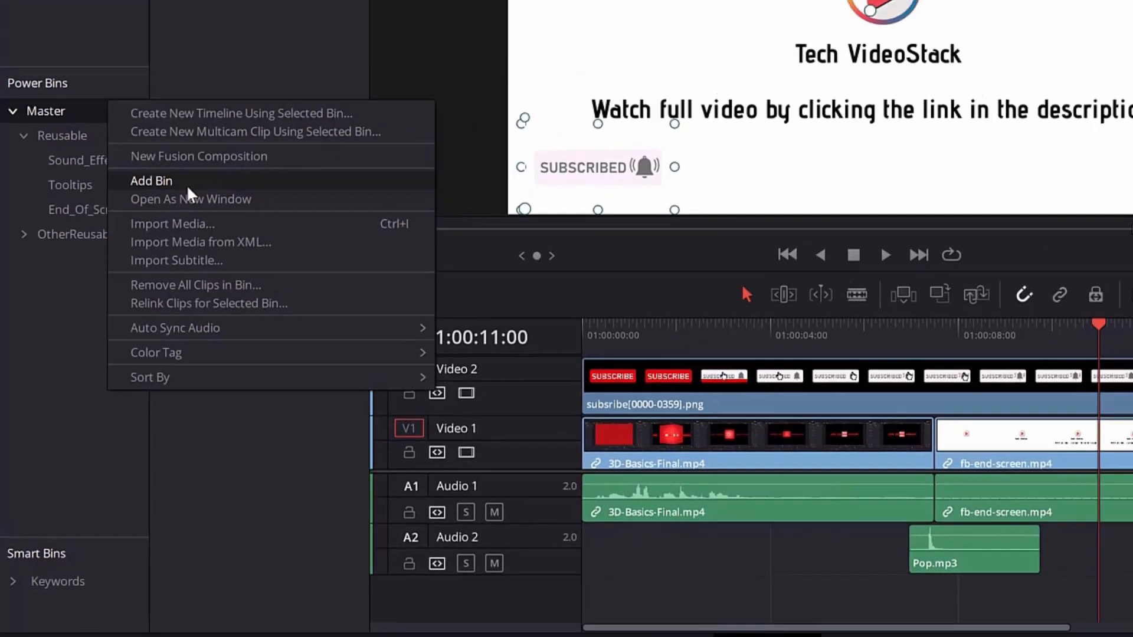
click(211, 137)
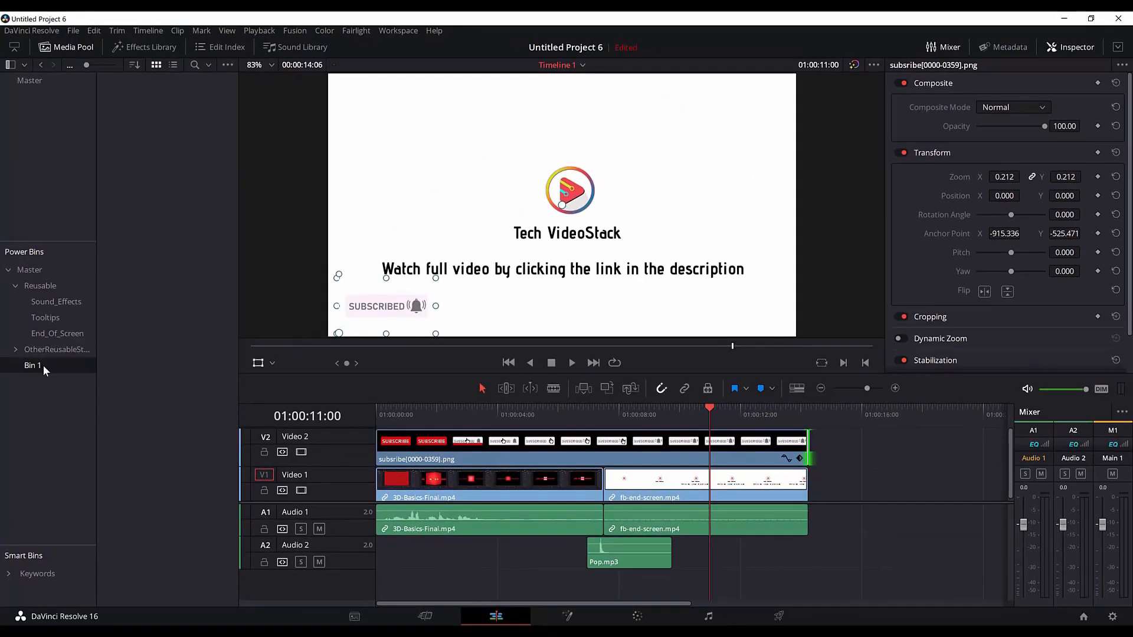
Rename the new power bin as MyStuff.
right_click(36, 363)
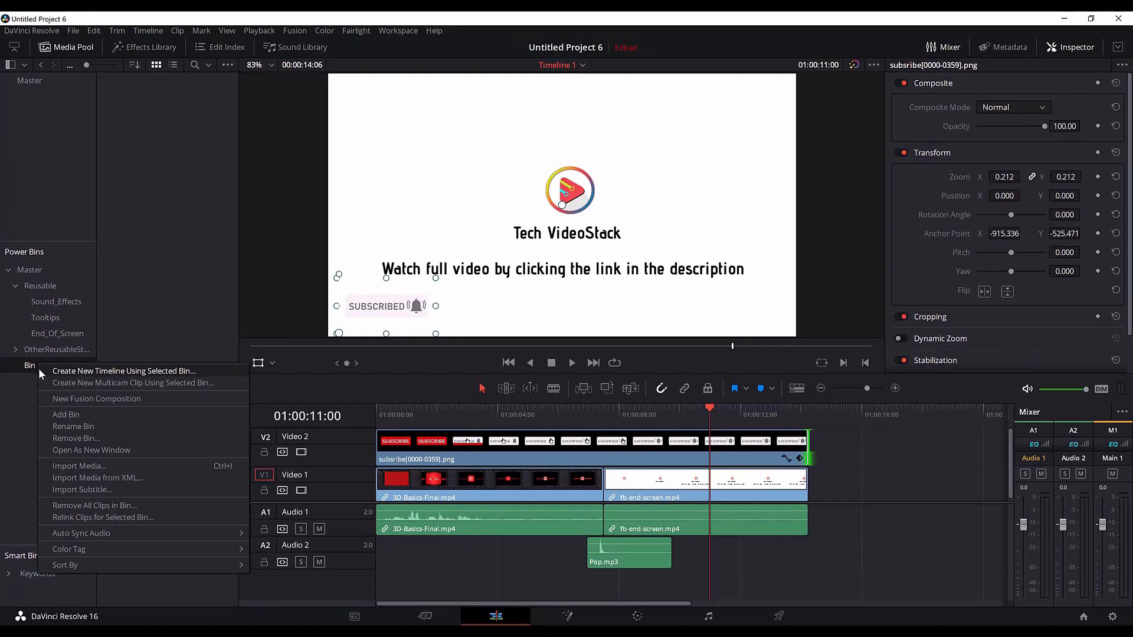
click(73, 429)
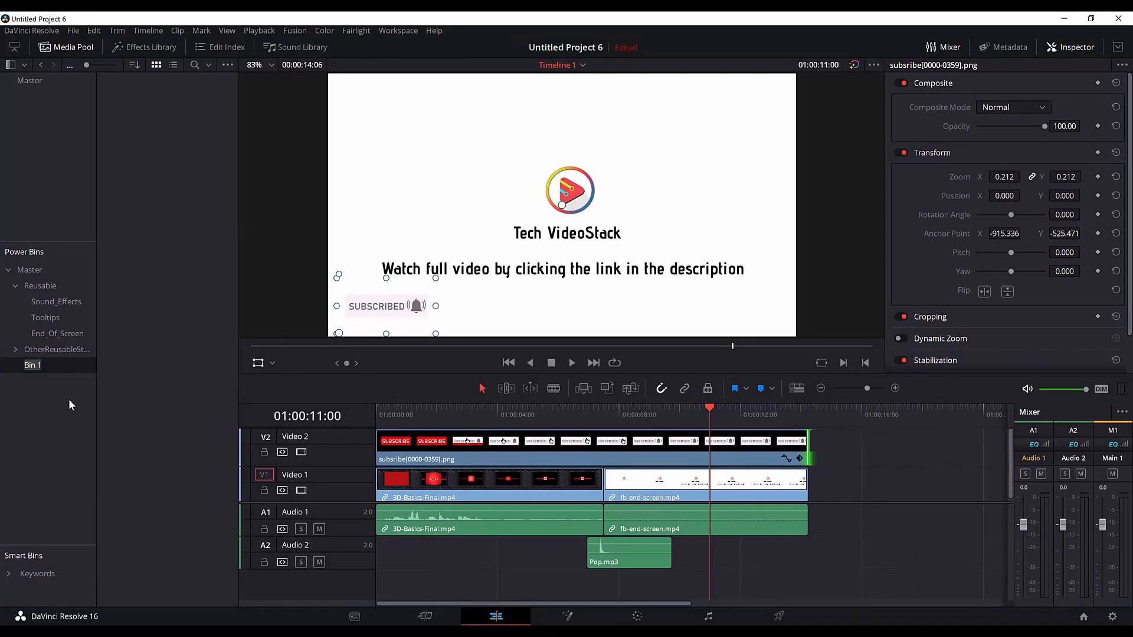
key(BackSpace)
key(BackSpace)
key(BackSpace)
key(BackSpace)
key(BackSpace)
text(My)
right_click(169, 148)
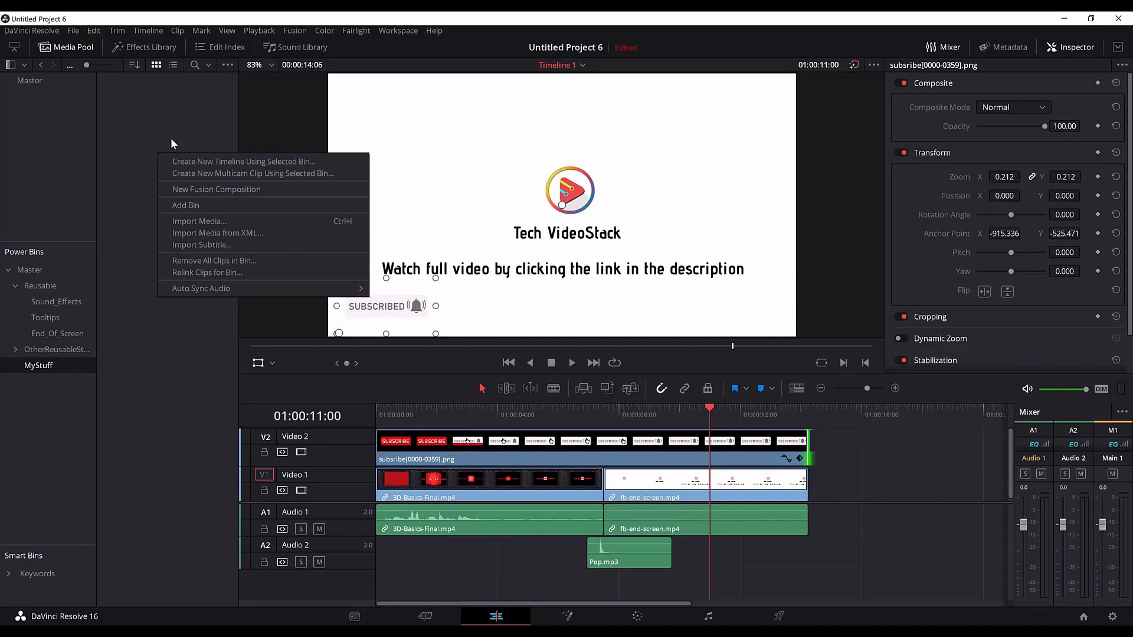
click(129, 352)
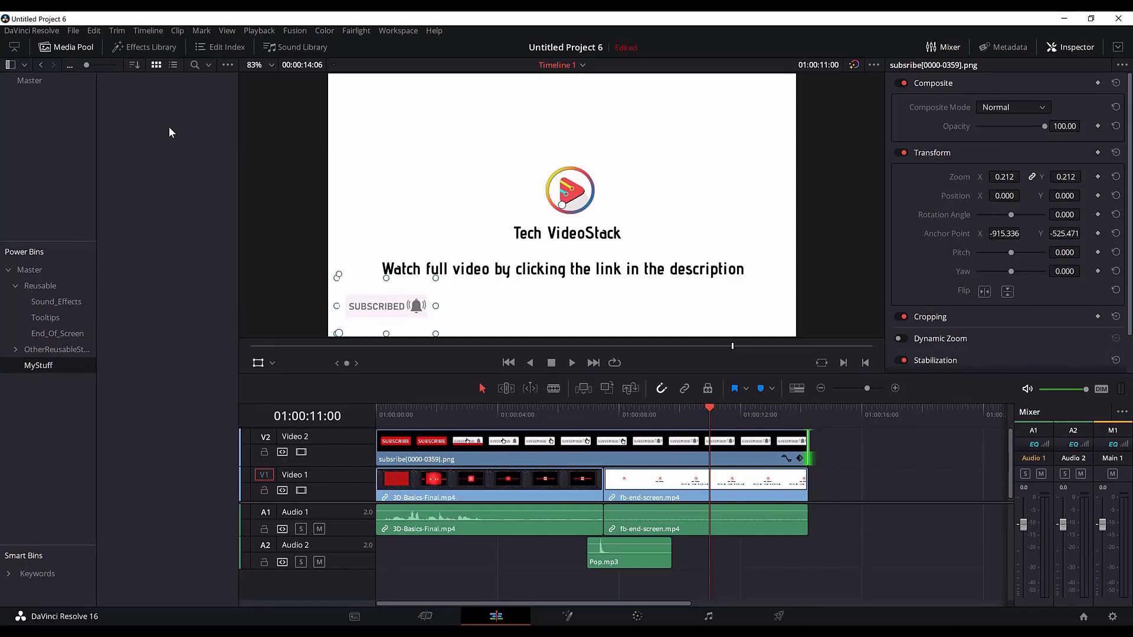
Add a bin named Folder1 inside the MyStuff power bin.
right_click(154, 140)
click(146, 96)
right_click(147, 100)
click(121, 103)
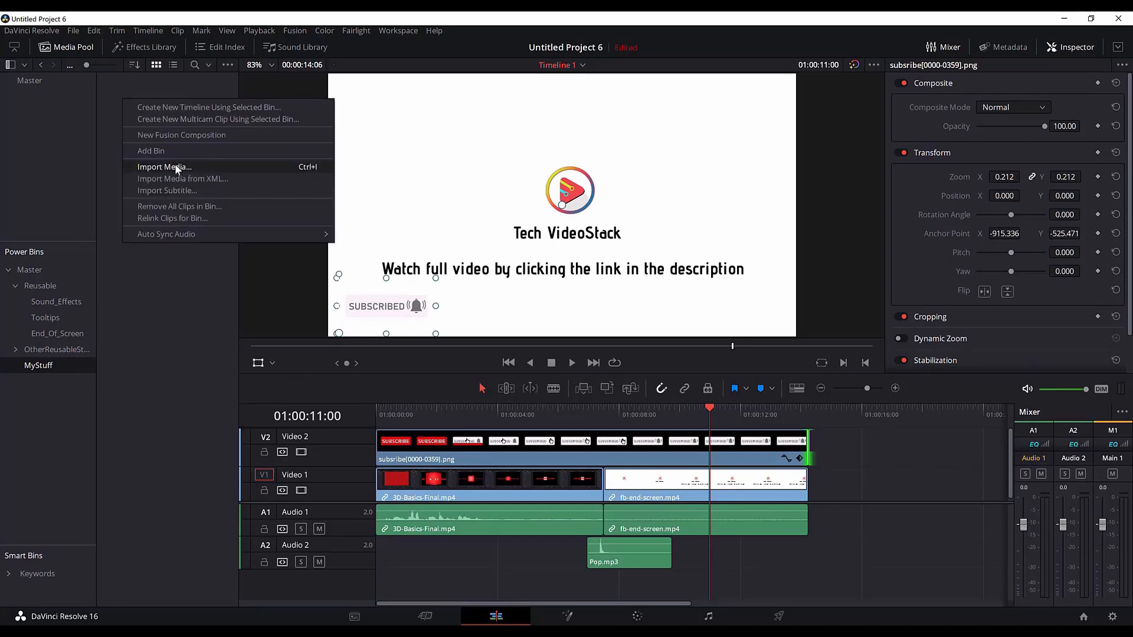
click(177, 151)
text(Folder1)
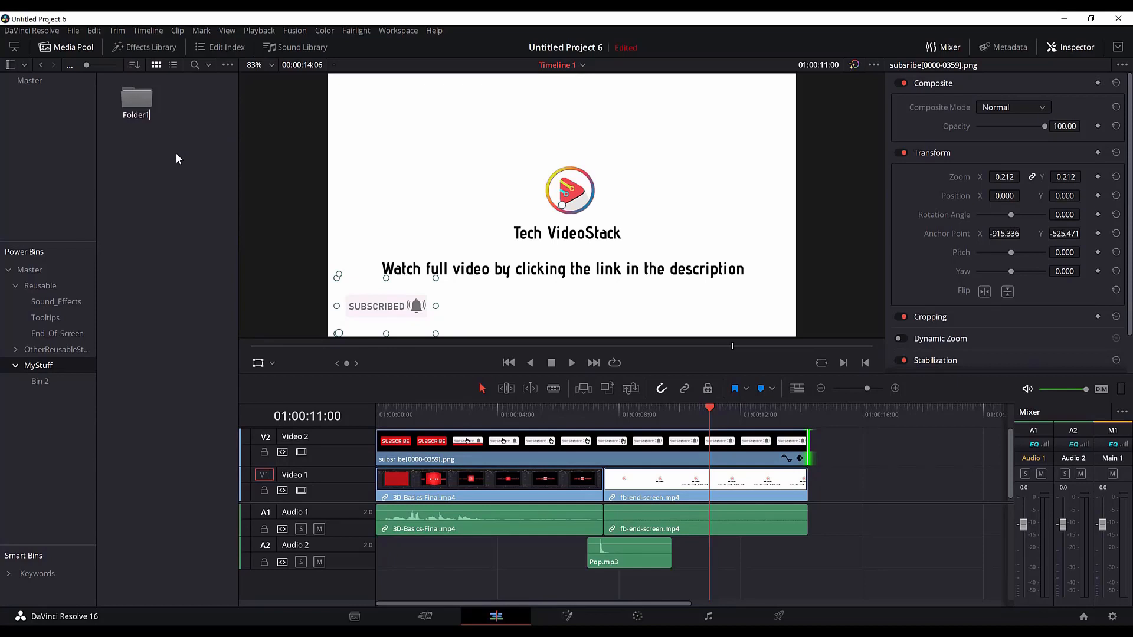
key(Return)
Store the Pop.mp3 clip from the timeline in Folder1 of the MyStuff power bin.
double_click(137, 97)
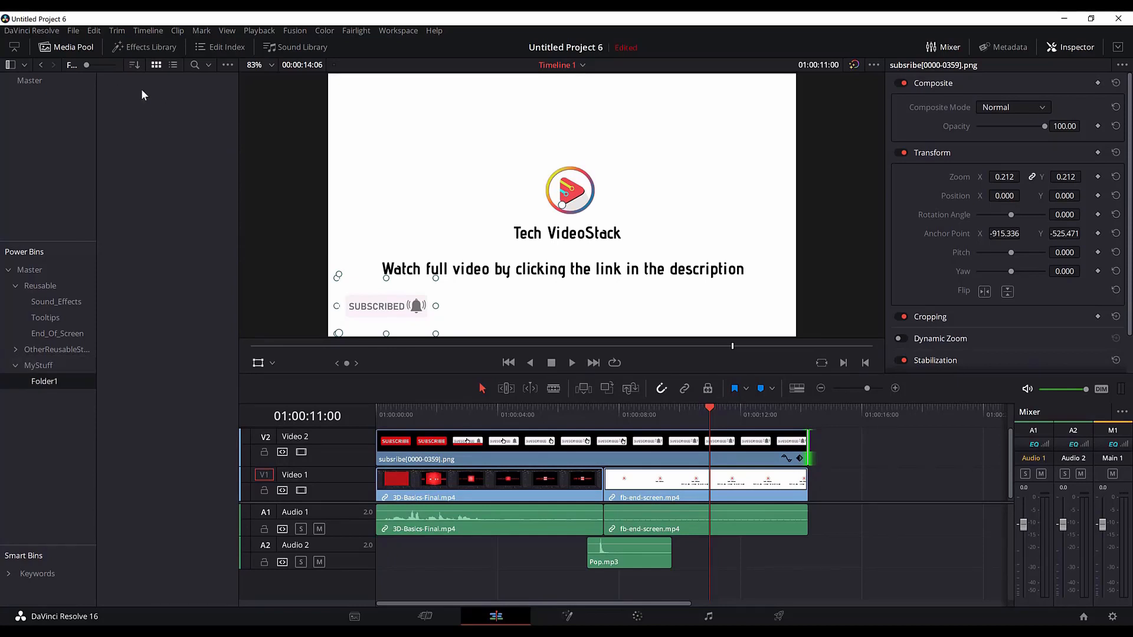
click(670, 557)
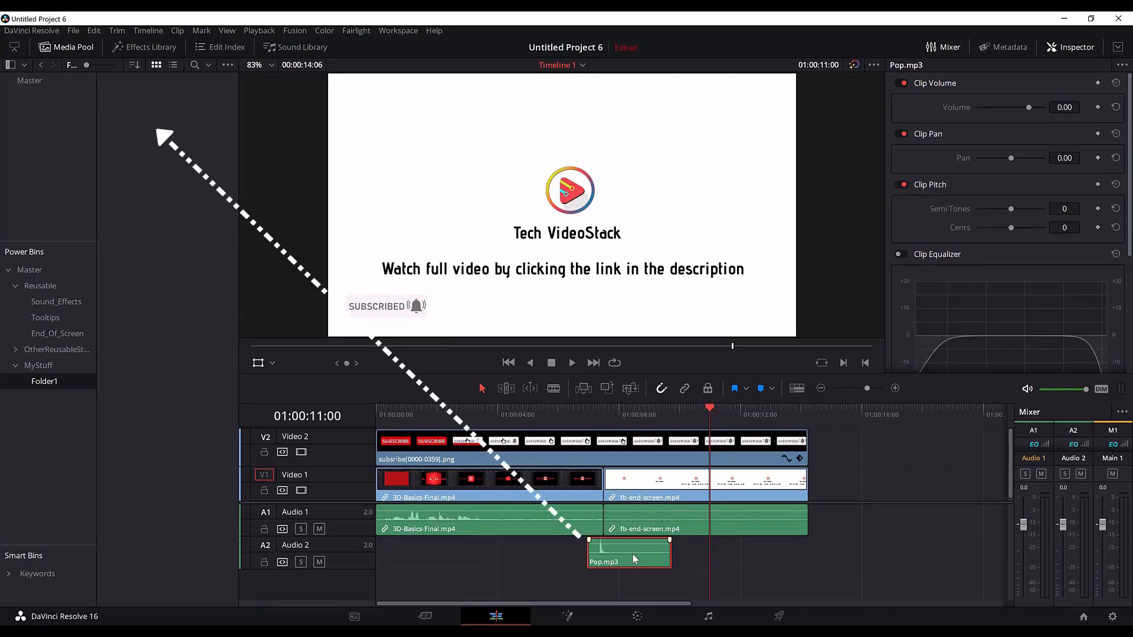
drag(645, 556, 125, 130)
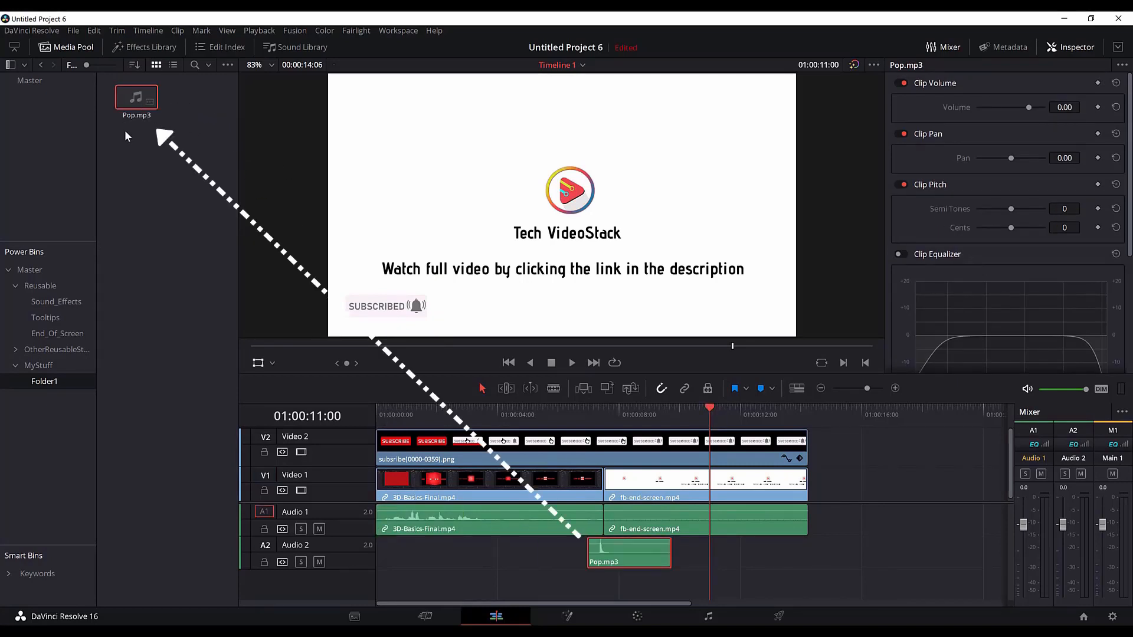
Browse from the Power Bins Master through MyStuff into Folder1 to check the stored clip.
click(28, 271)
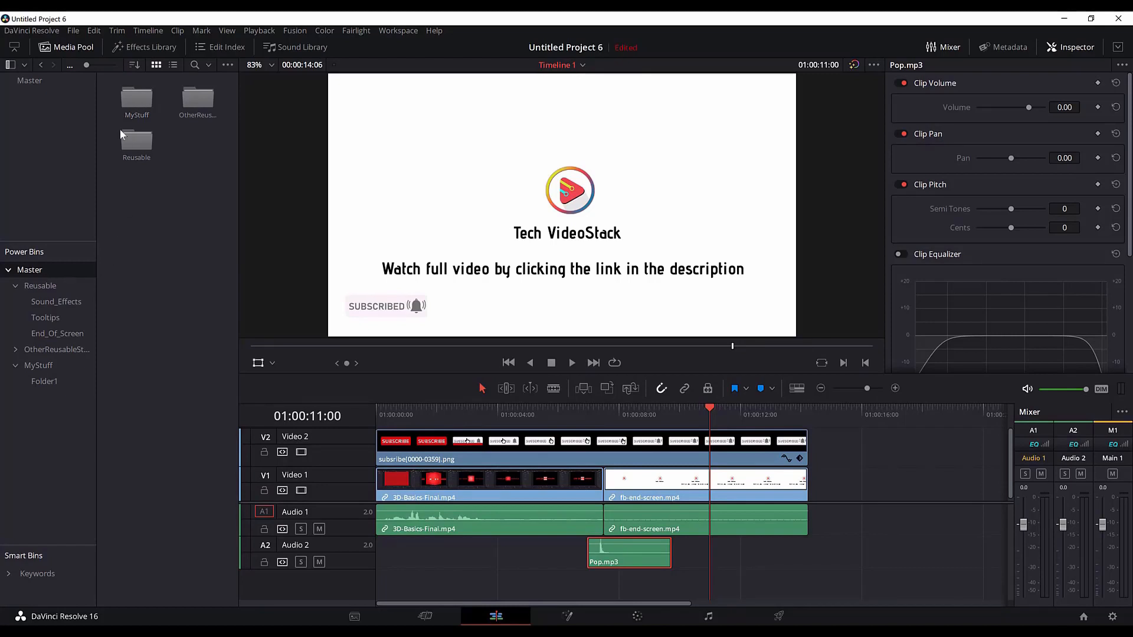
double_click(134, 98)
double_click(136, 105)
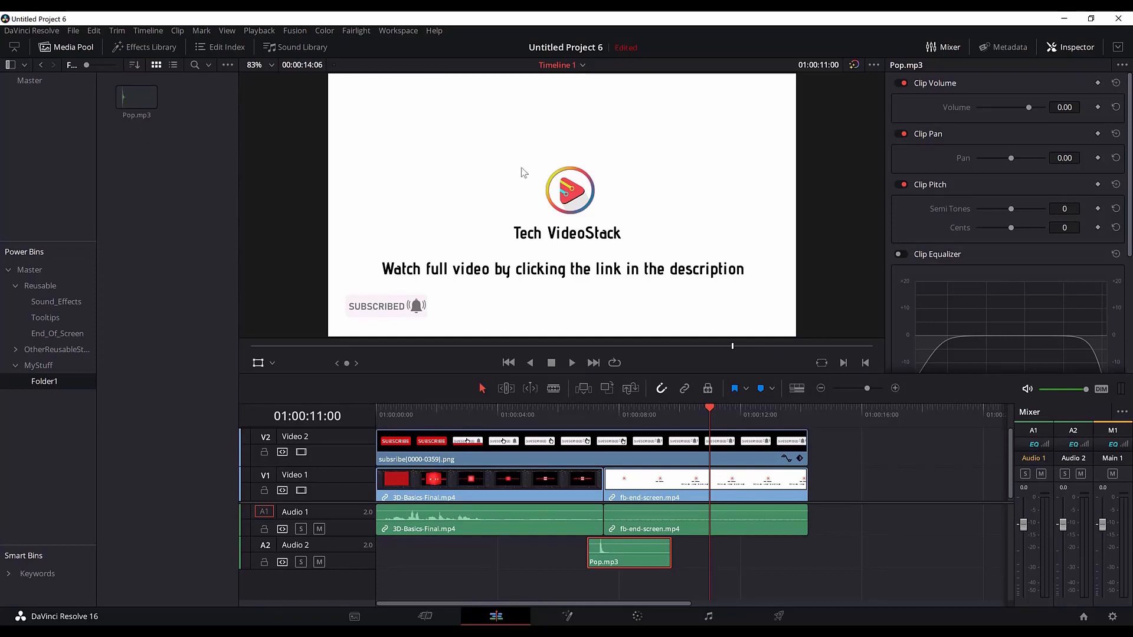
click(869, 480)
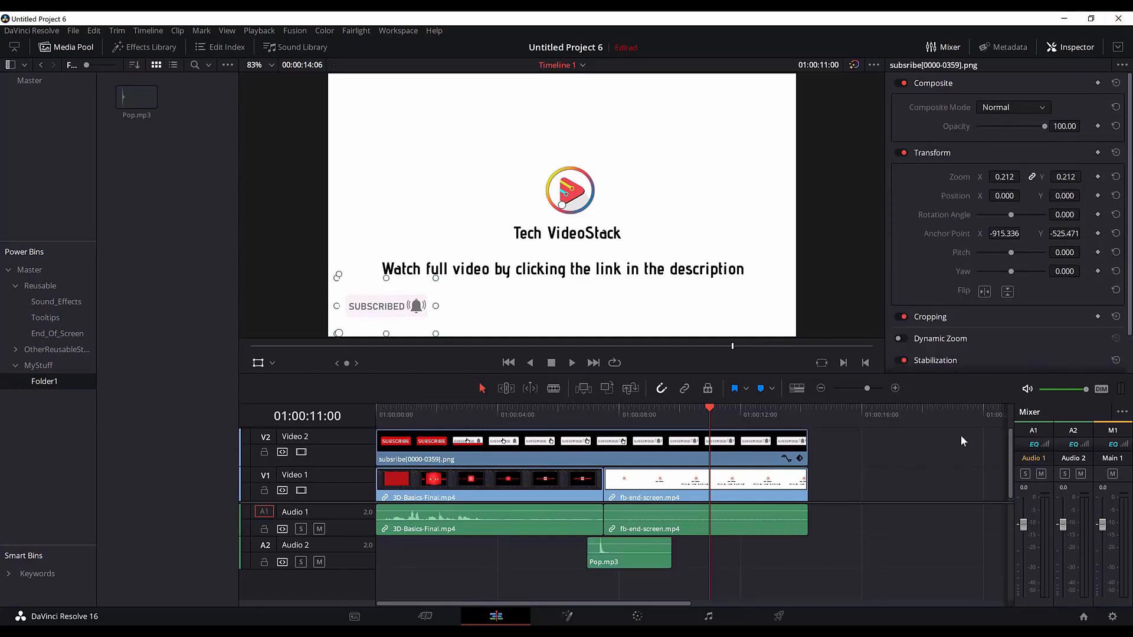
Close and relaunch DaVinci Resolve, and bring up the Edit page in a fresh untitled project.
click(1113, 24)
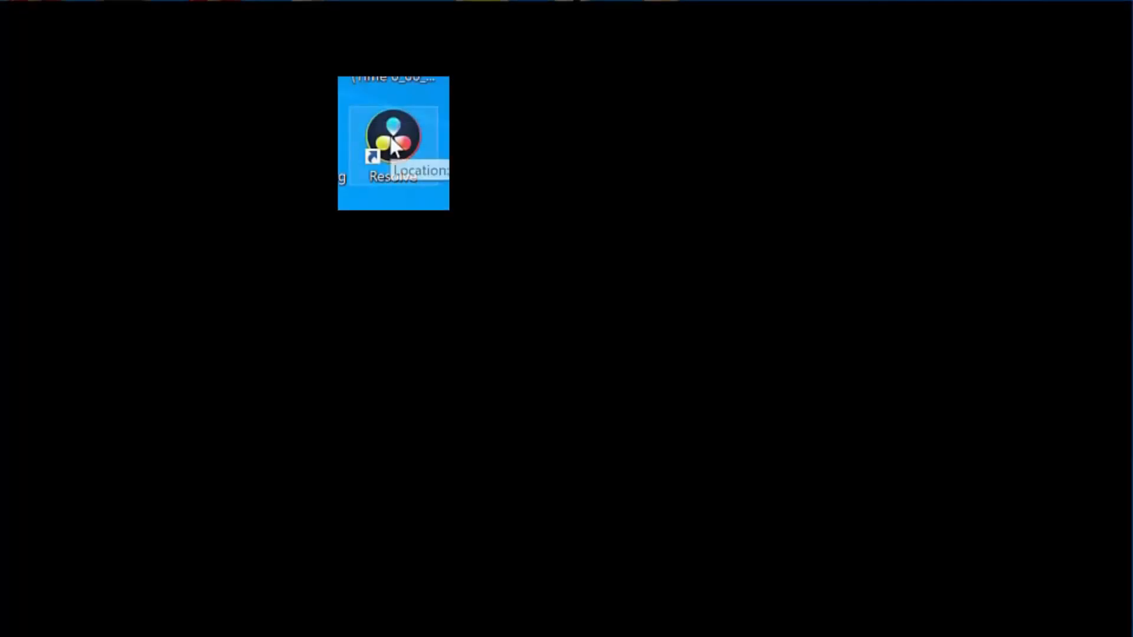
double_click(391, 140)
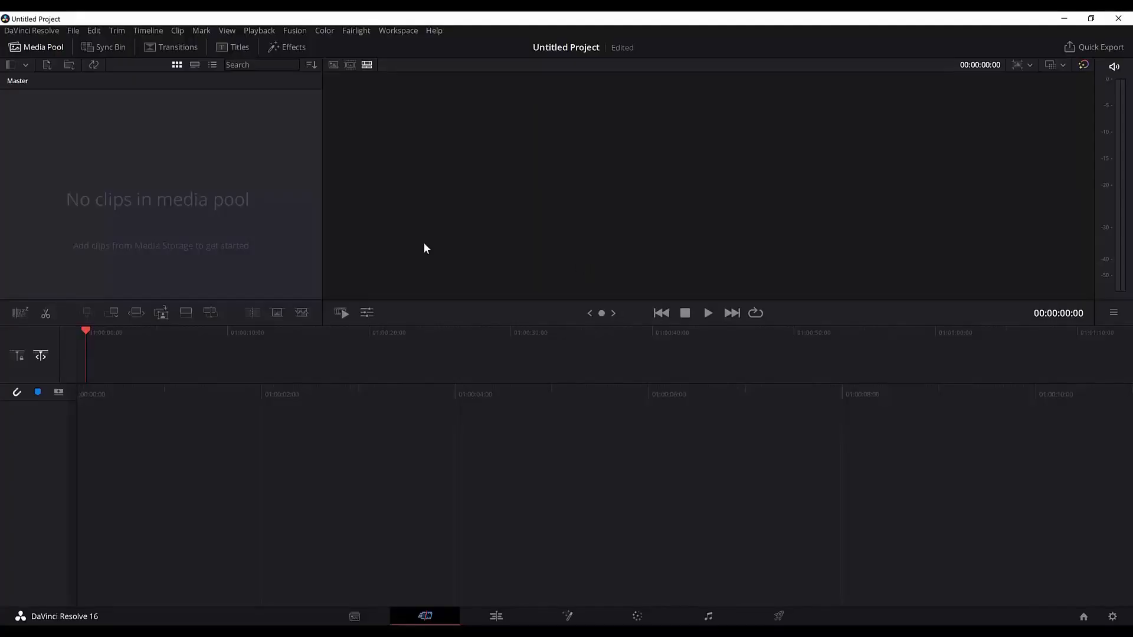
click(496, 616)
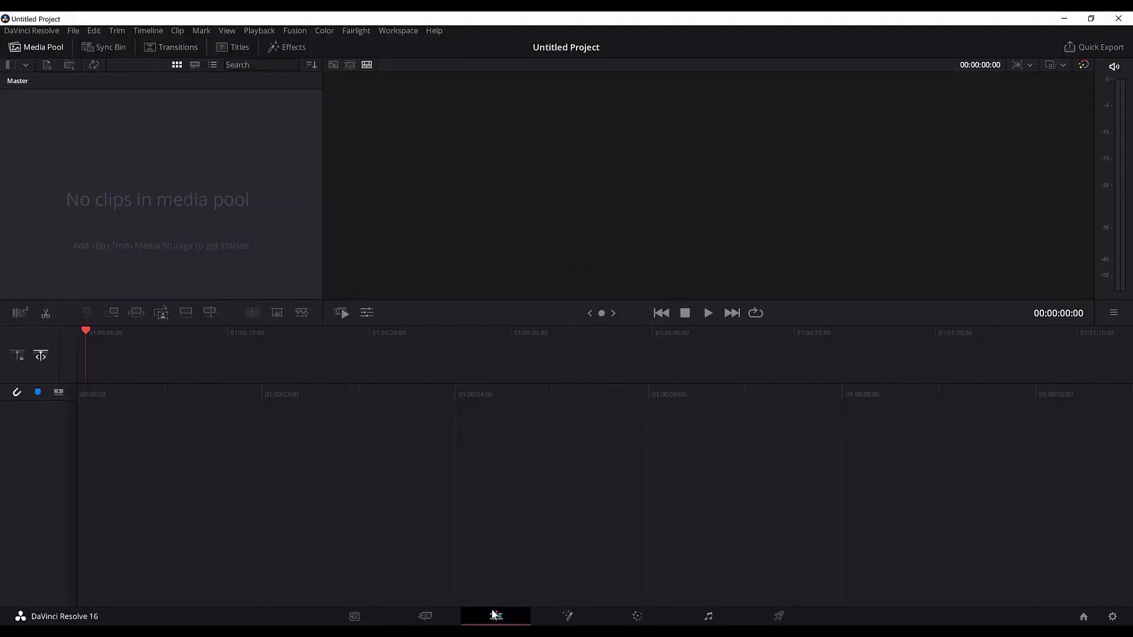
Place Pop.mp3 from Folder1 in the MyStuff power bin at the start of a new timeline and play it.
click(21, 269)
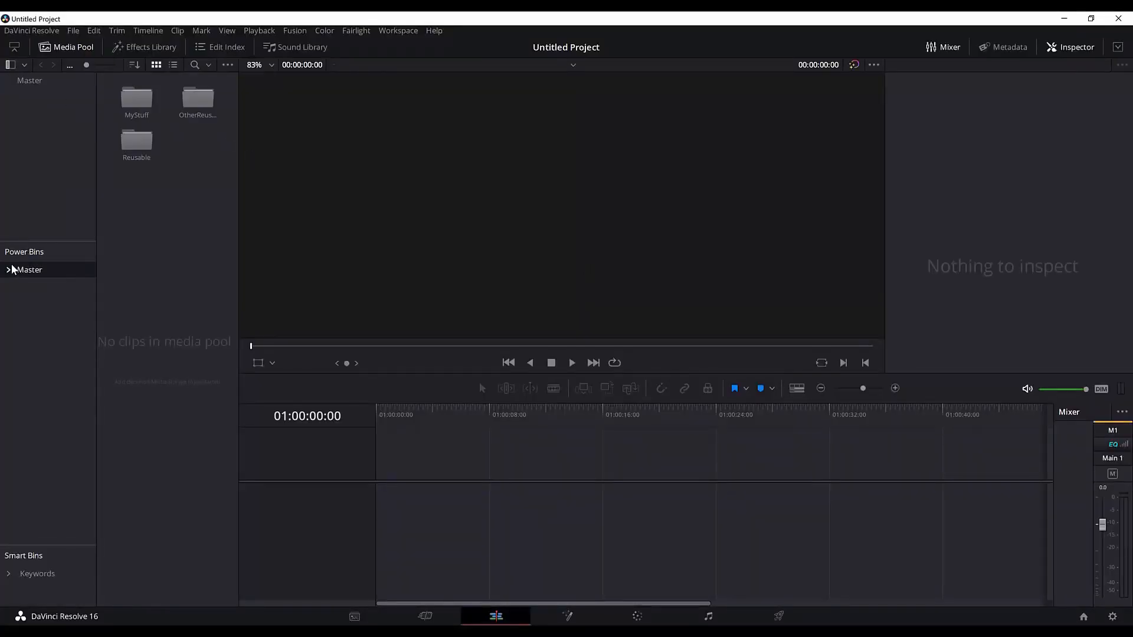
double_click(143, 109)
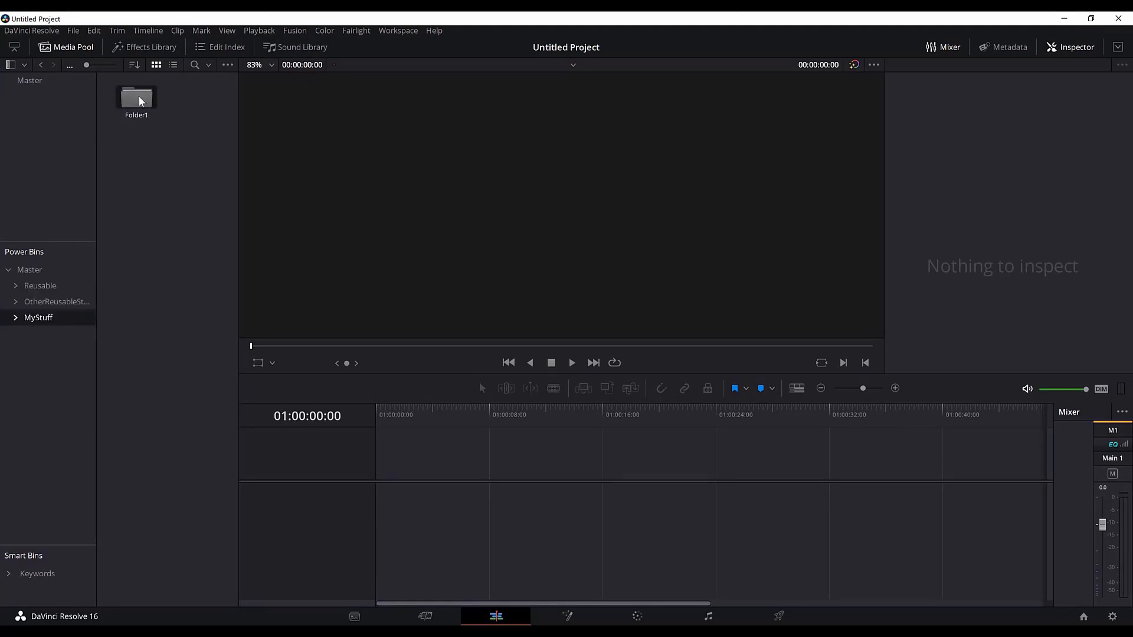
double_click(139, 96)
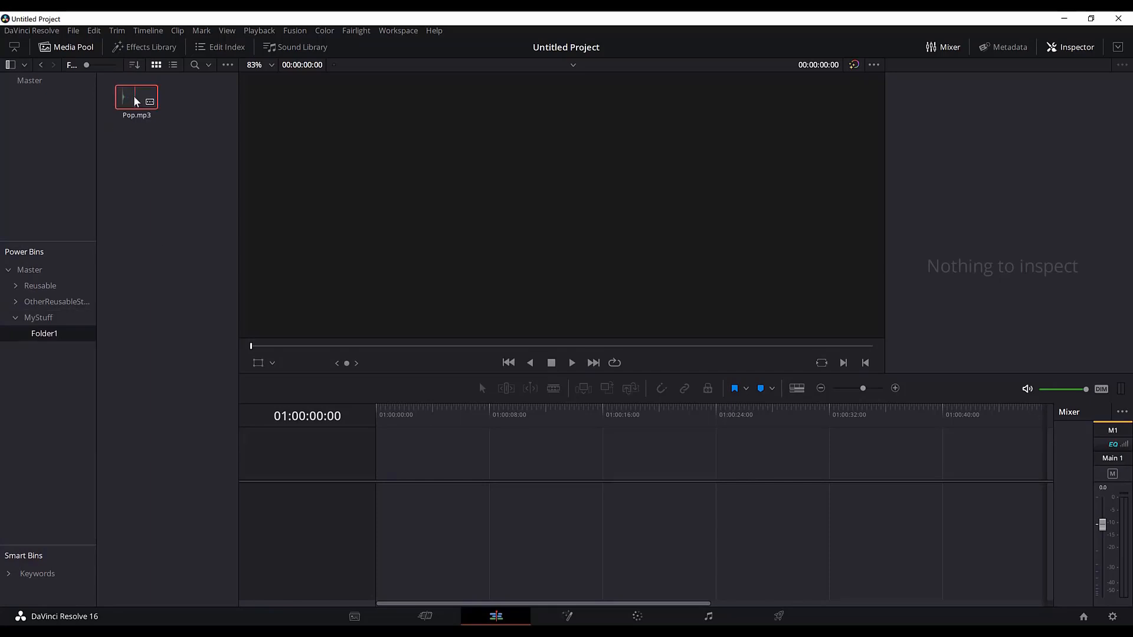
drag(133, 95, 378, 498)
key(space)
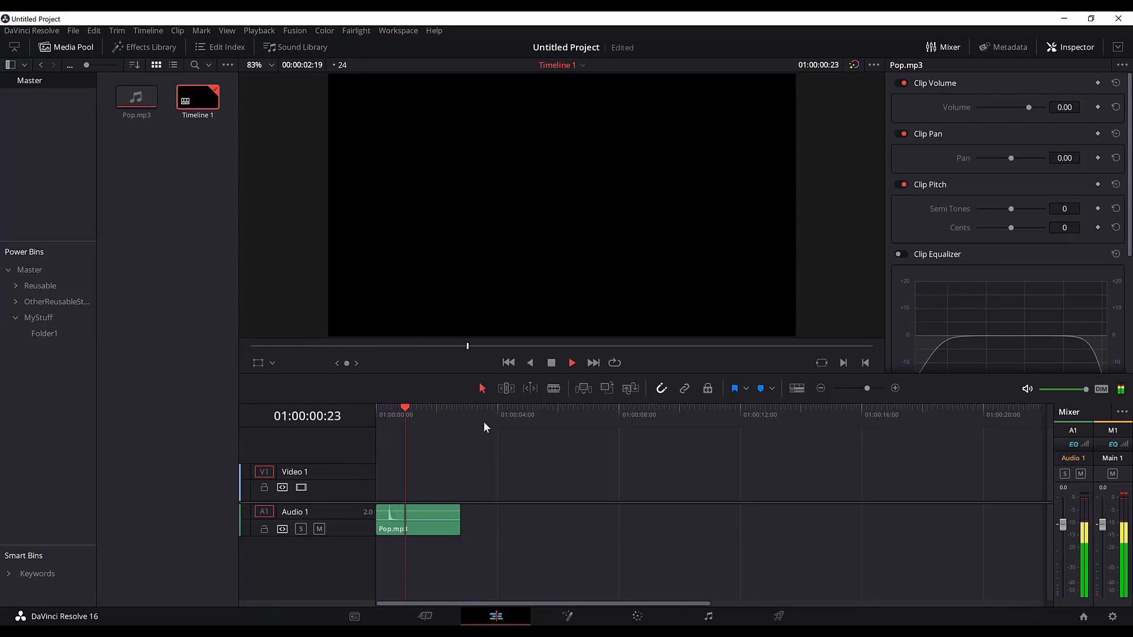
key(space)
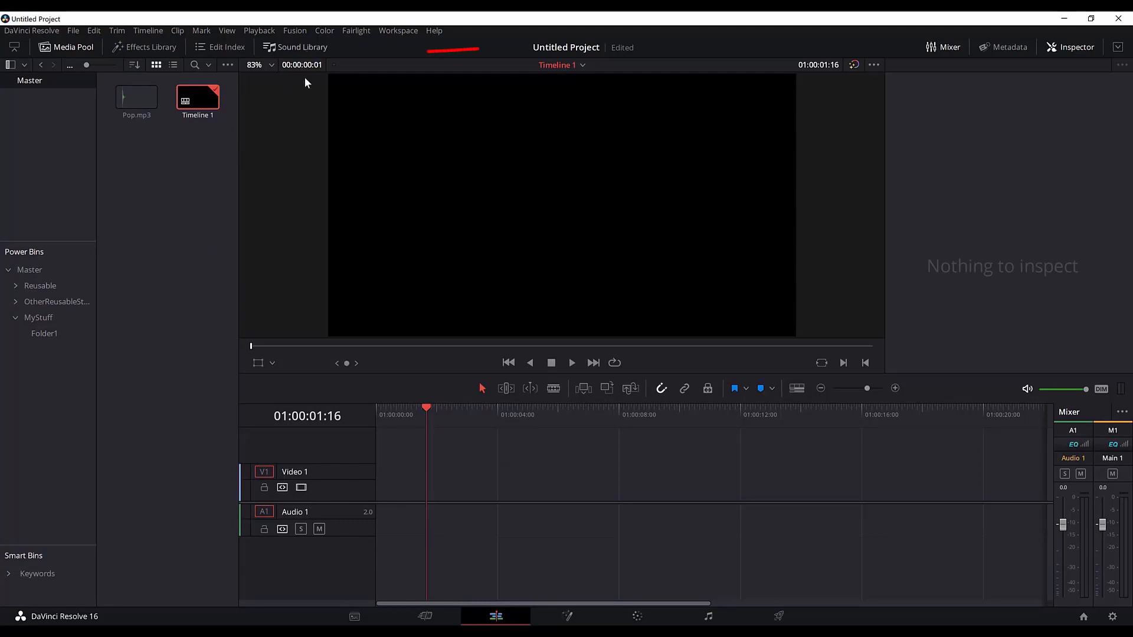
Show the Sound Library on the Edit page and also view it on the Fairlight page before returning.
click(295, 46)
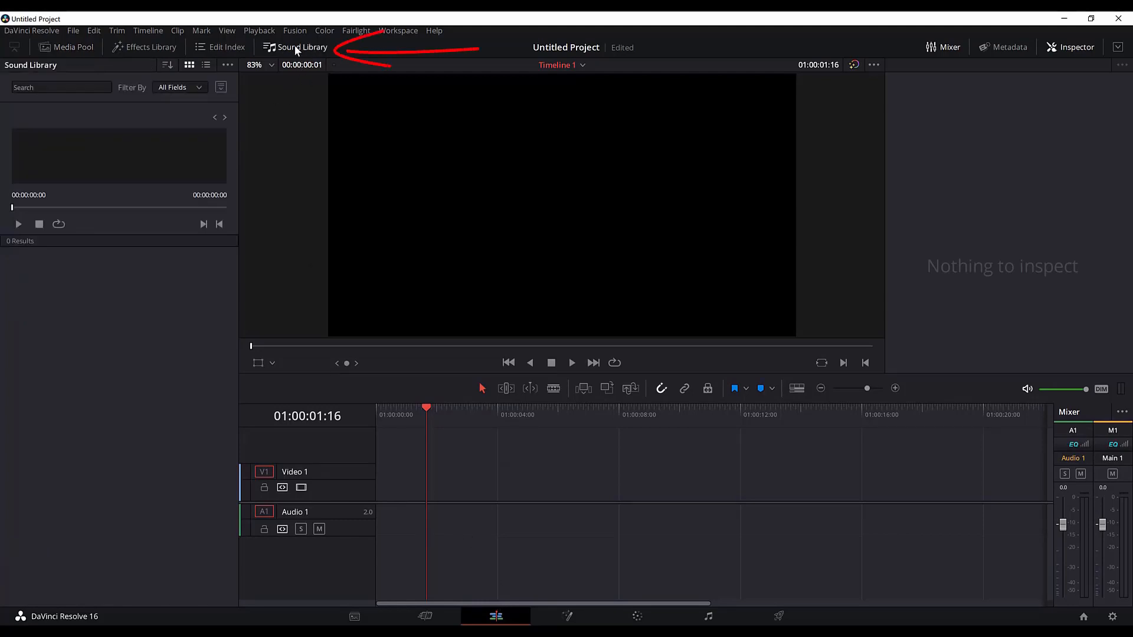
click(709, 617)
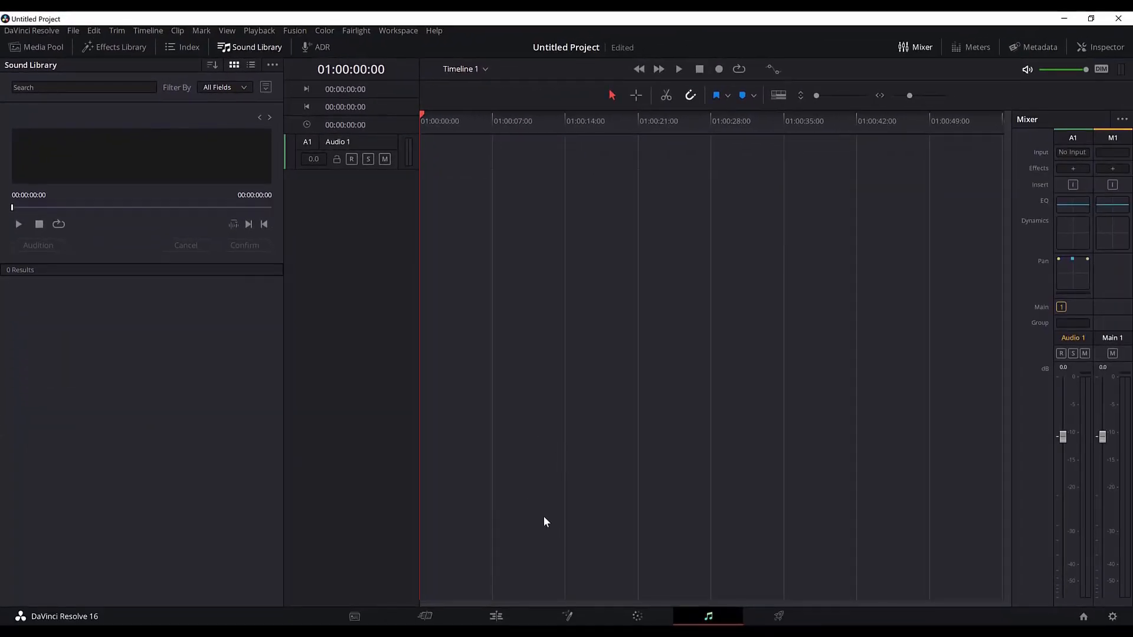
click(490, 619)
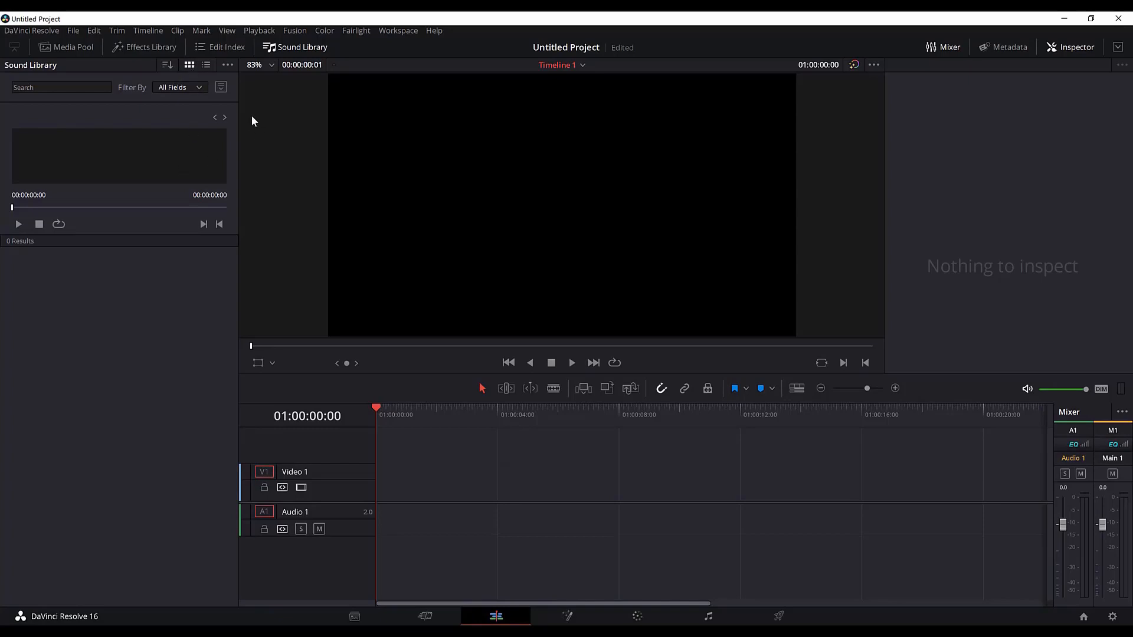
Browse the YT-SOUND-LIBRARY folder inside FREE-AUDIO on Local Disk (E:) in the Sound Library's folder picker.
click(228, 64)
click(234, 82)
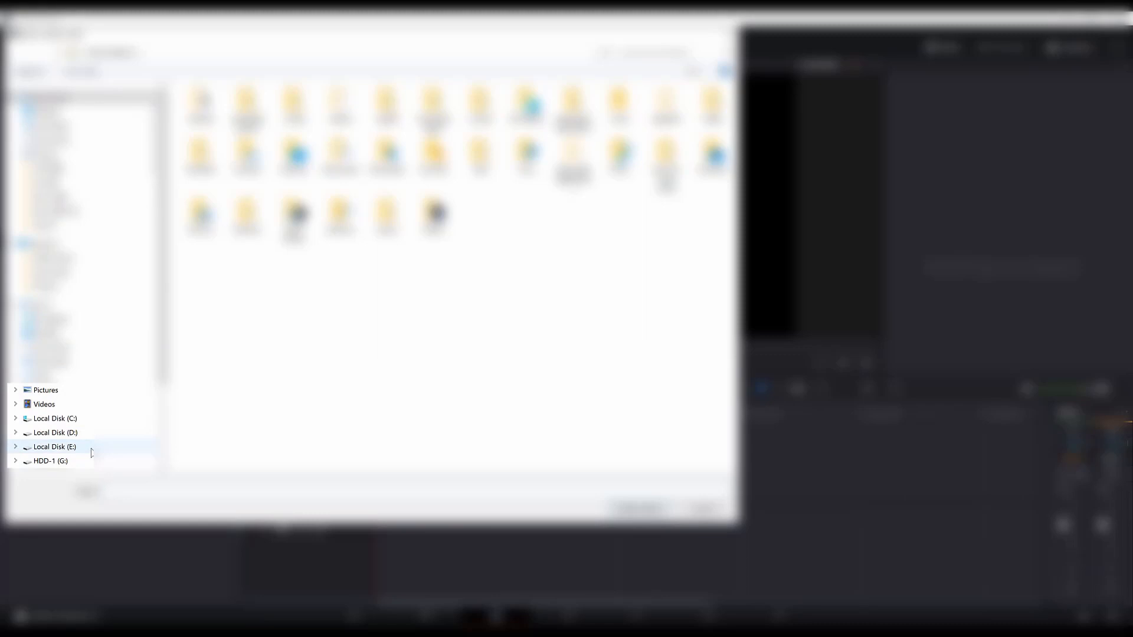
click(86, 450)
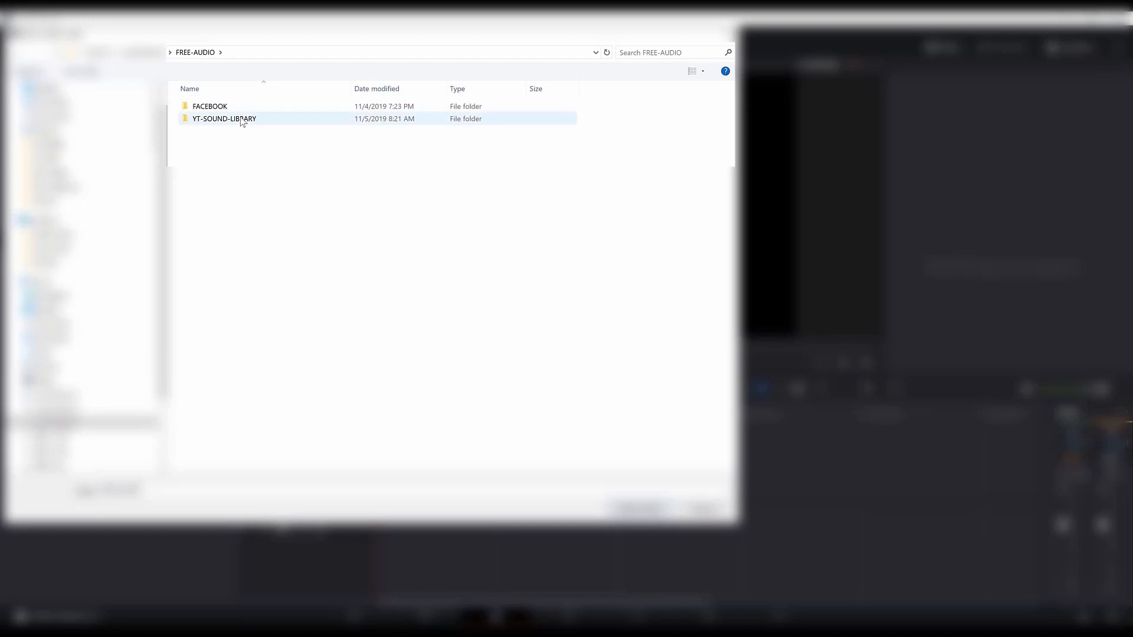
mouse_move(242, 122)
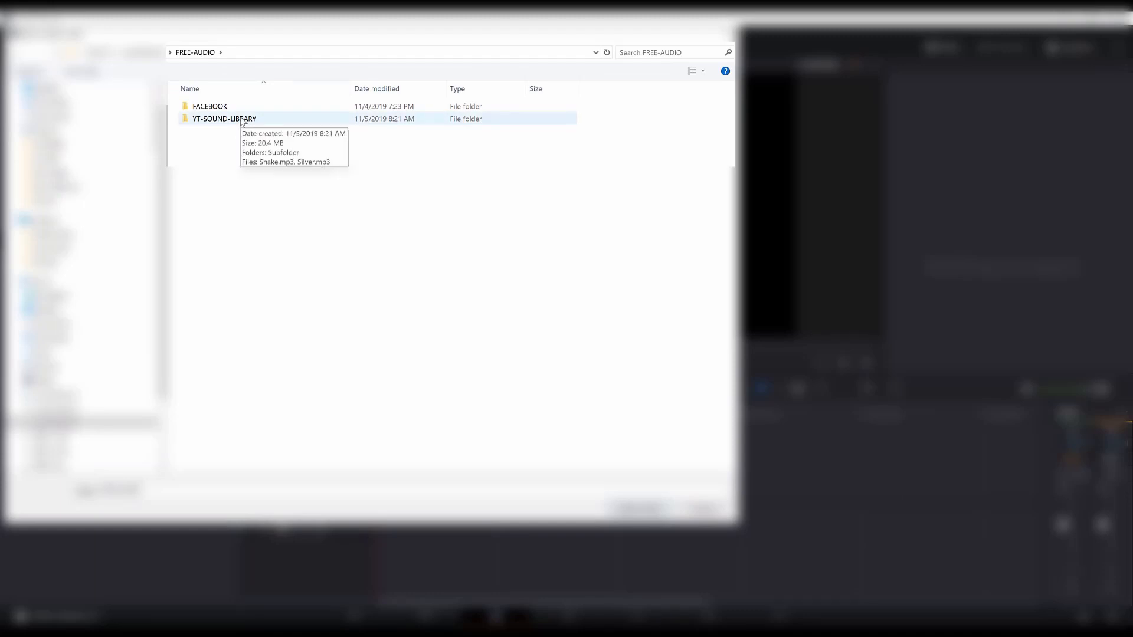
click(242, 122)
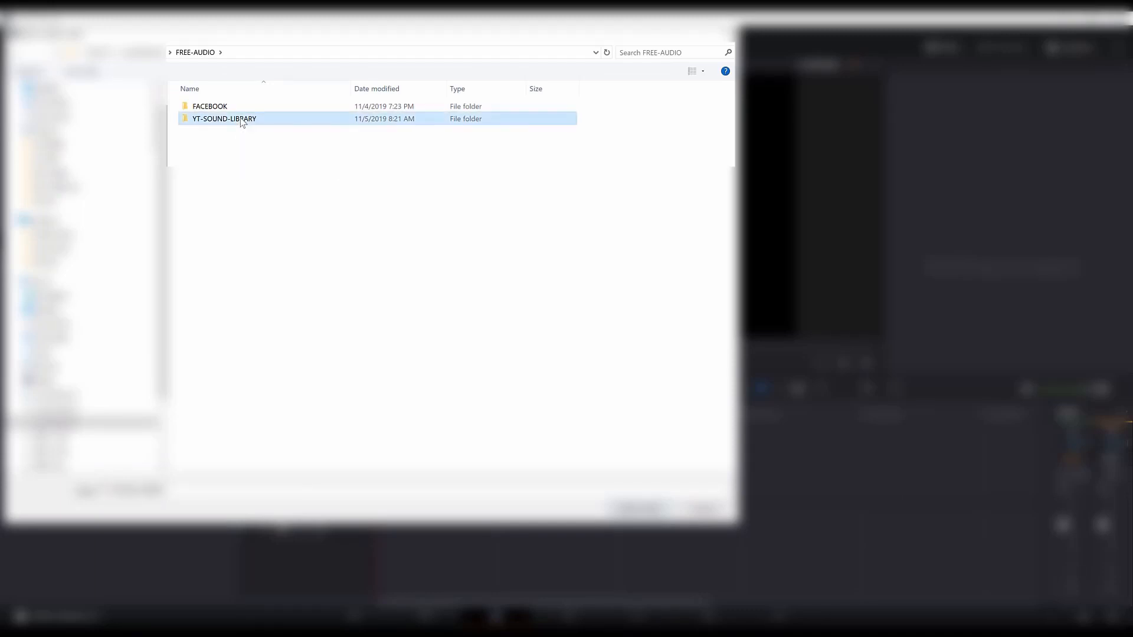
double_click(242, 122)
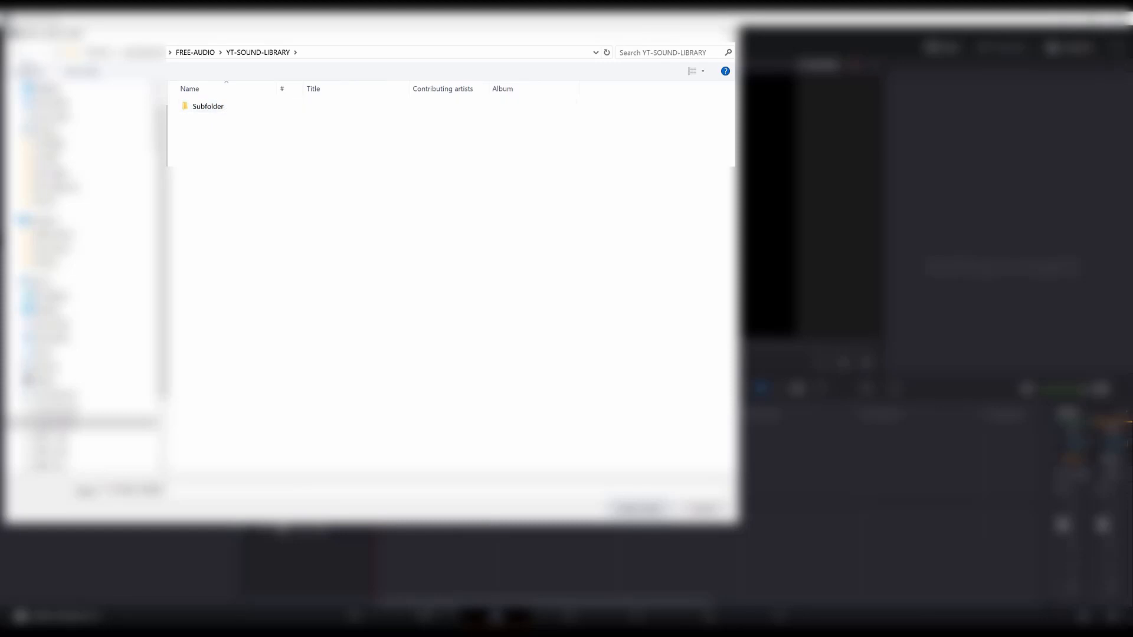
key(alt+Left)
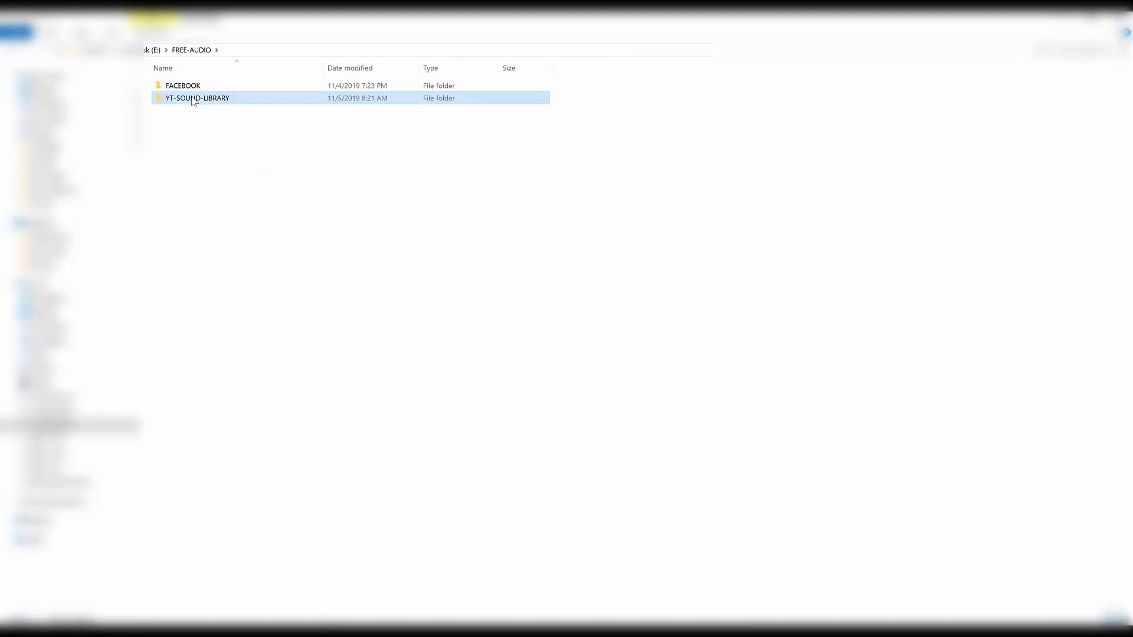
Examine the audio files of YT-SOUND-LIBRARY in File Explorer, and return to DaVinci Resolve.
double_click(193, 98)
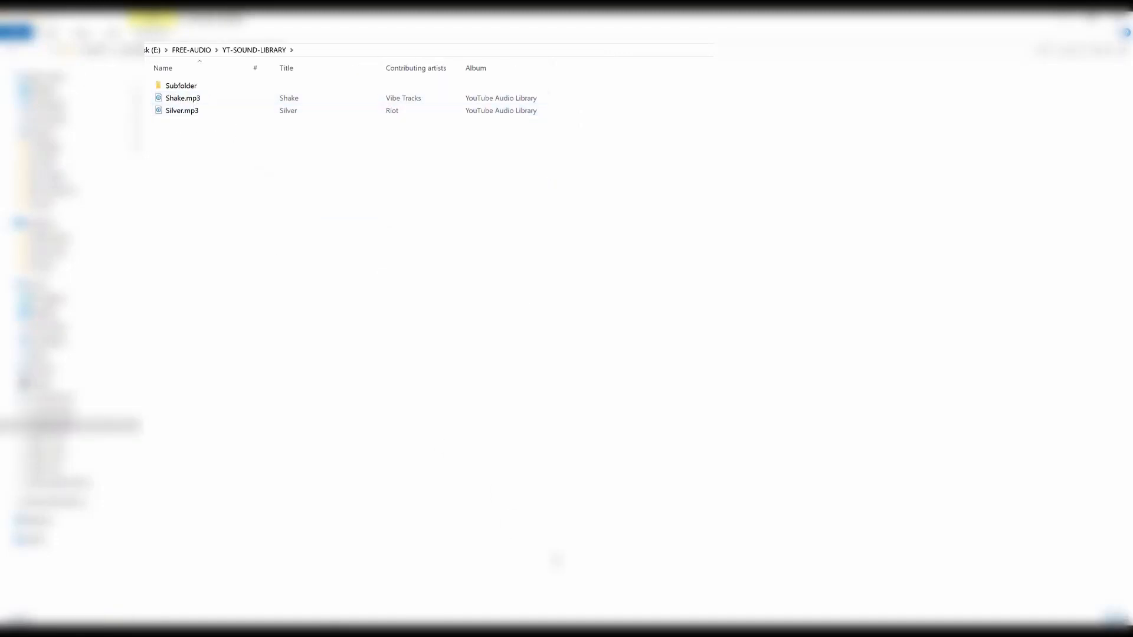
mouse_move(622, 631)
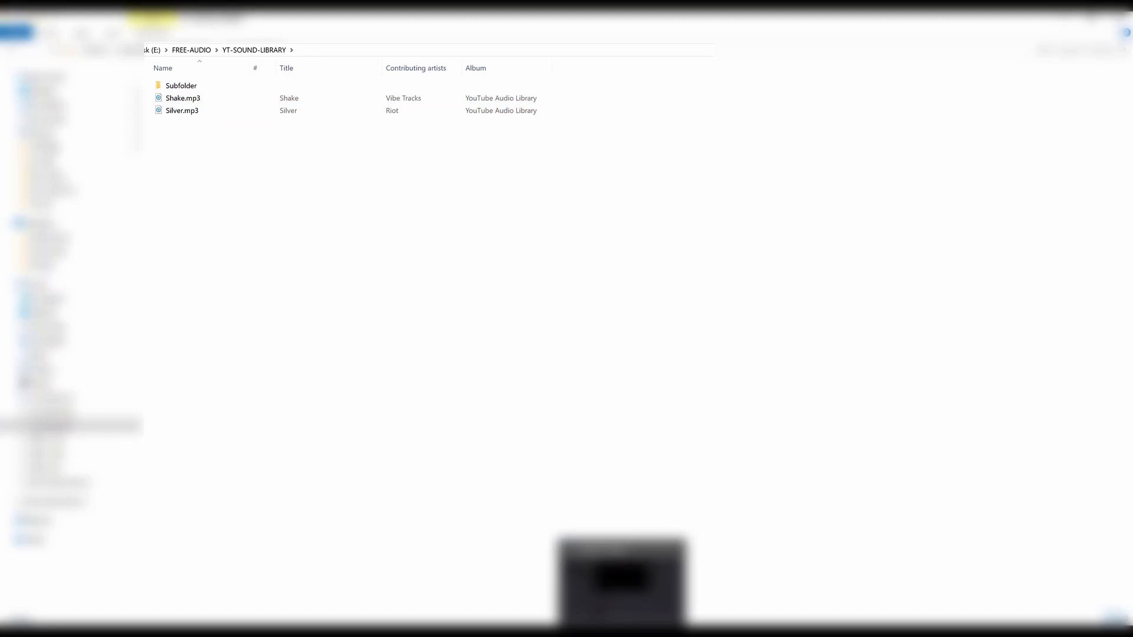
click(622, 584)
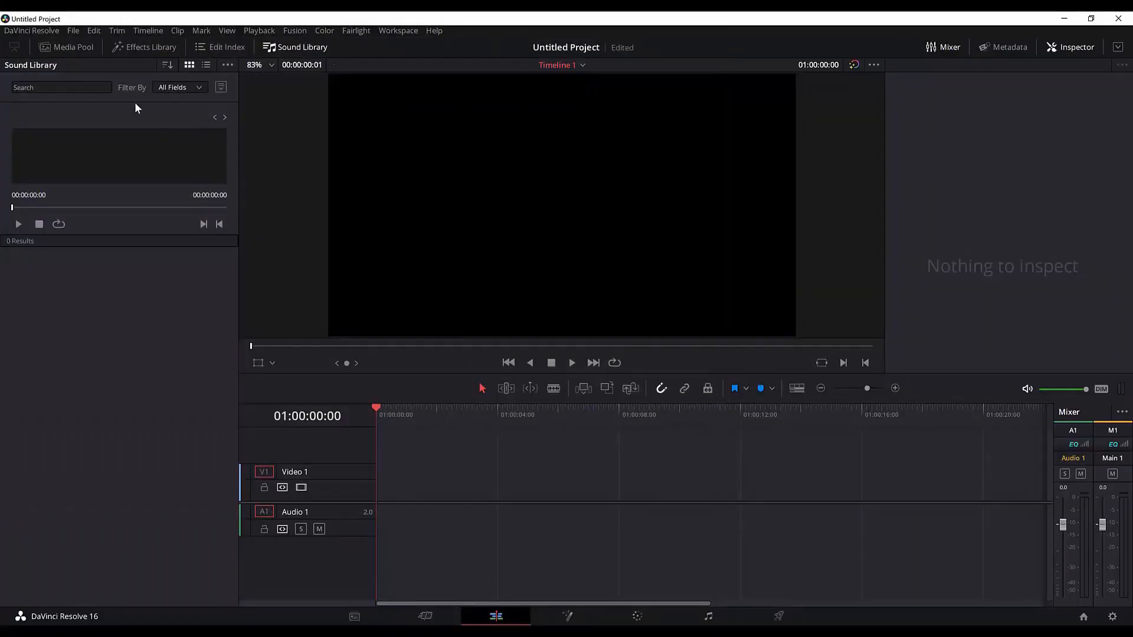
Search the Sound Library for "shake" and add the YT-SOUND-LIBRARY folder from FREE-AUDIO on drive E: as a library.
click(83, 86)
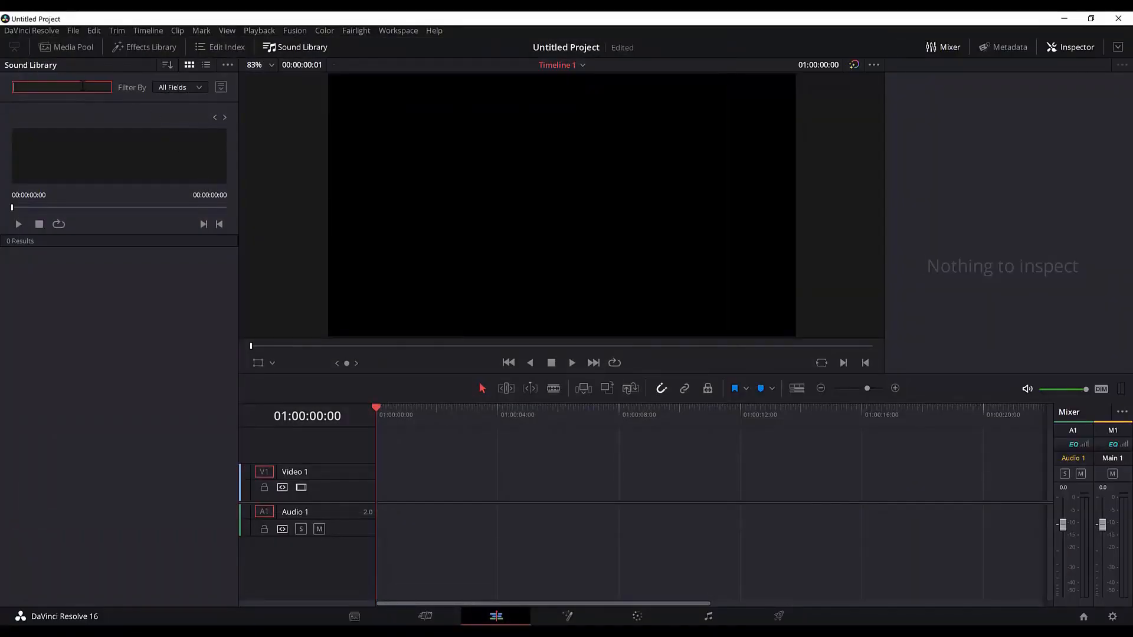
text(shake)
click(230, 65)
click(242, 81)
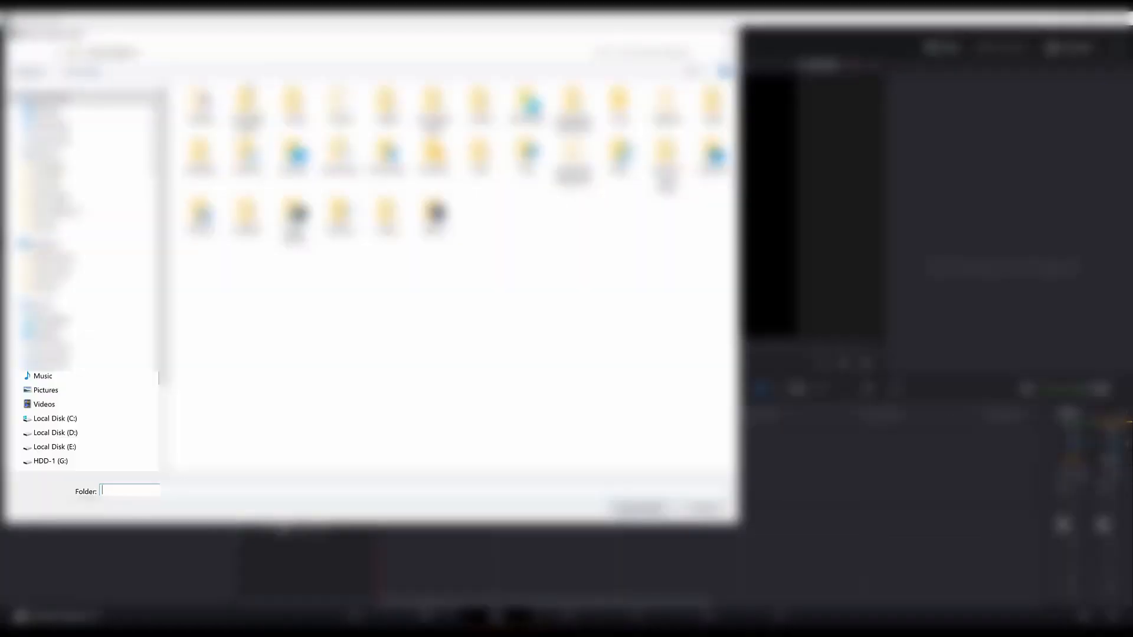
click(53, 446)
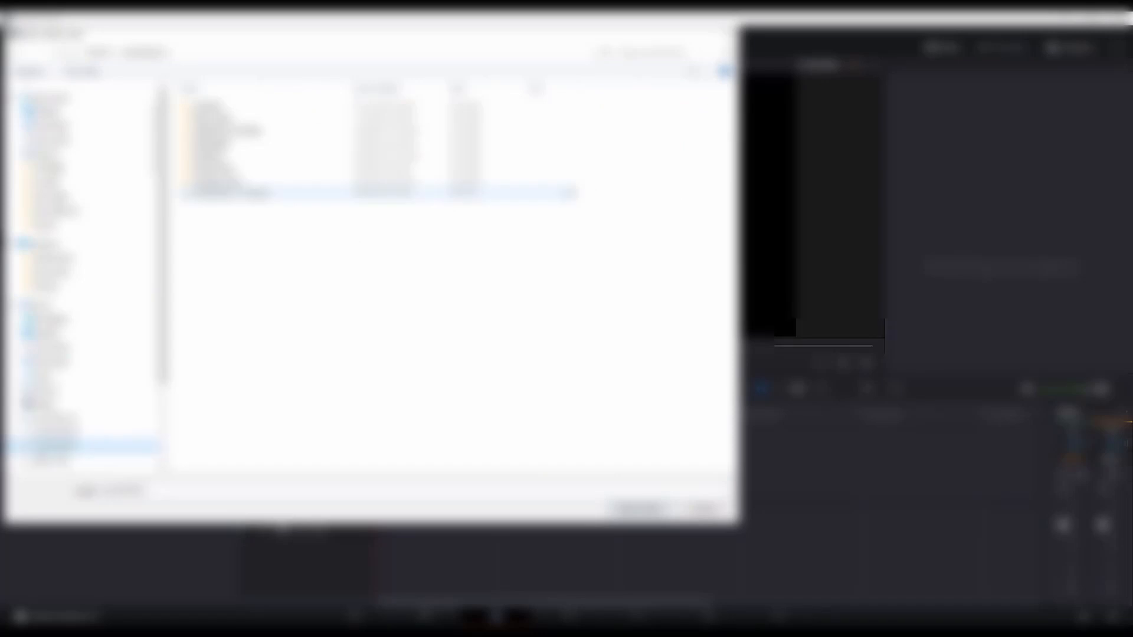
double_click(218, 119)
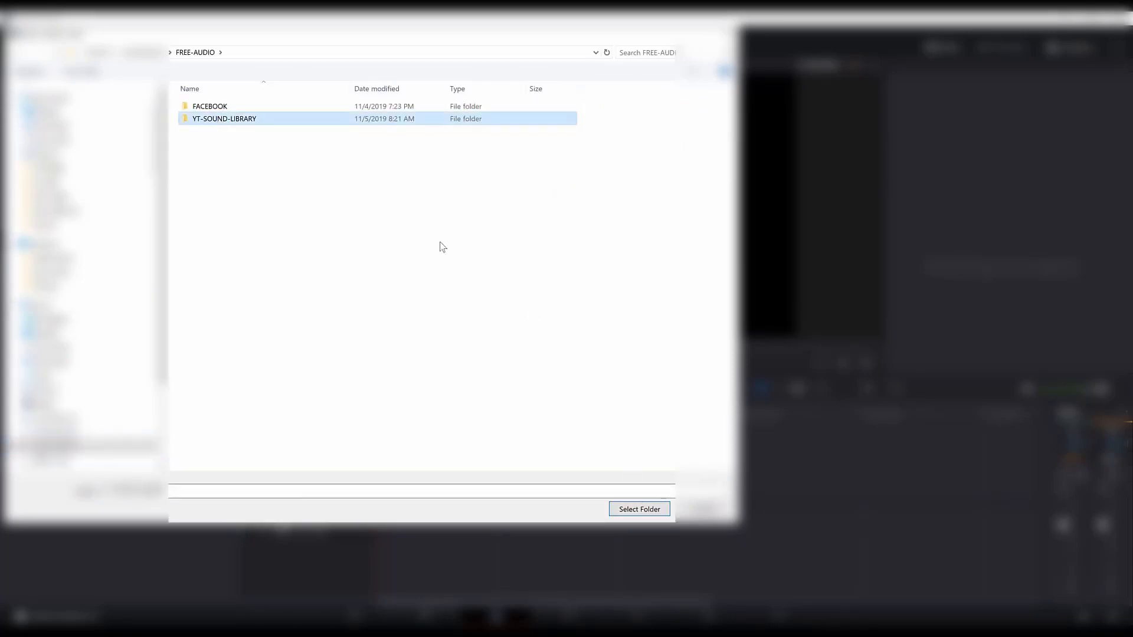
click(643, 513)
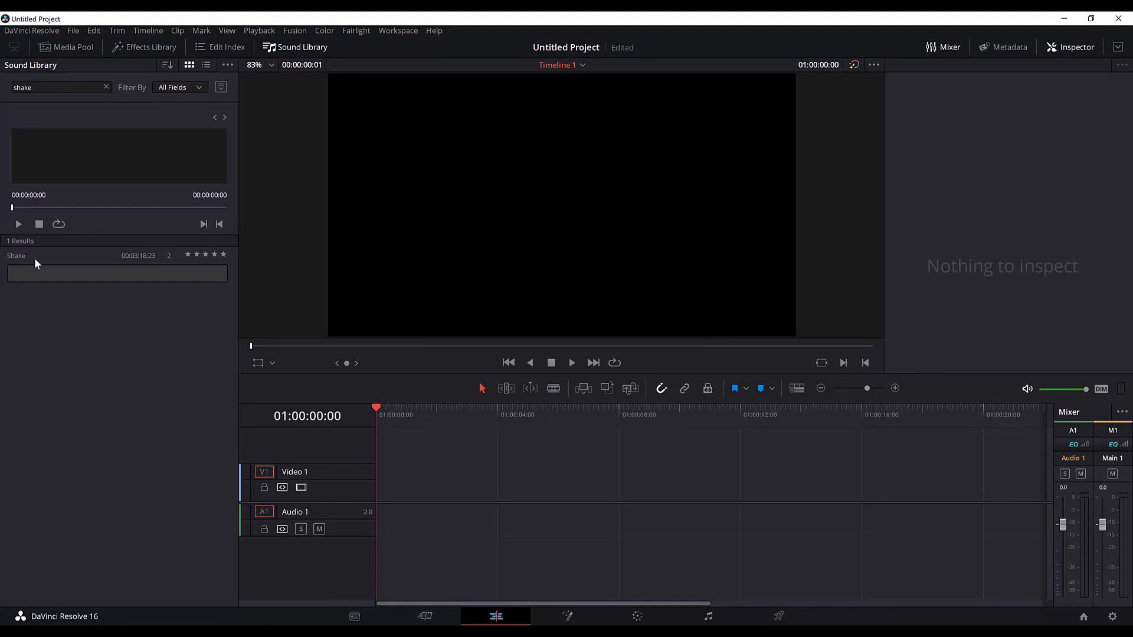
Preview the Shake track in the Sound Library and place it at the start of the Audio 1 track.
click(65, 268)
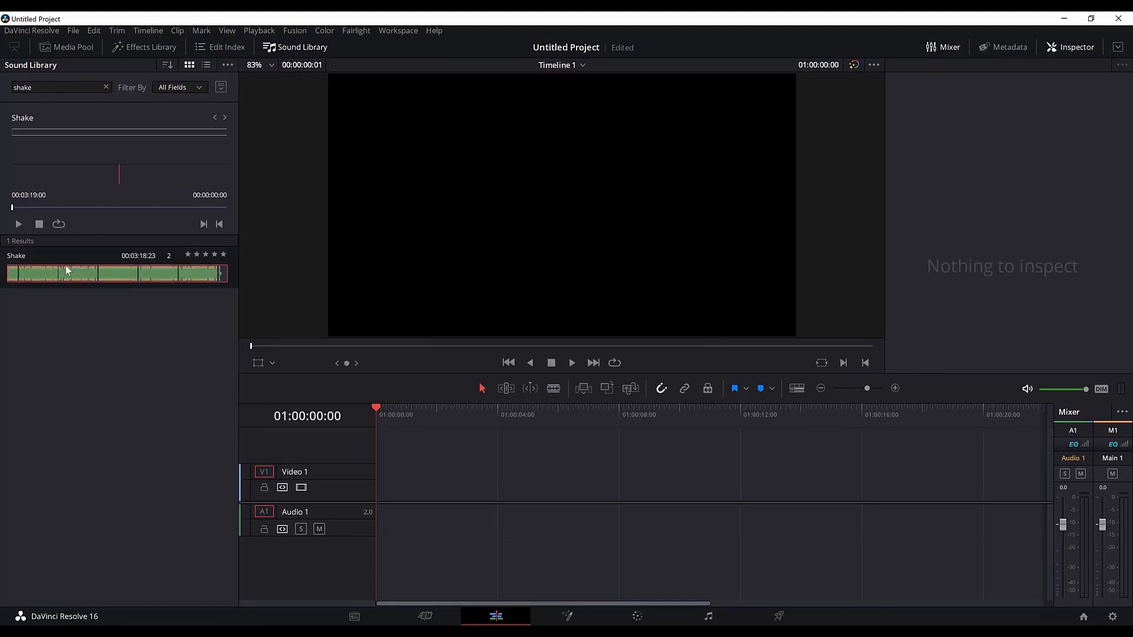
click(19, 225)
click(39, 225)
drag(59, 276, 372, 499)
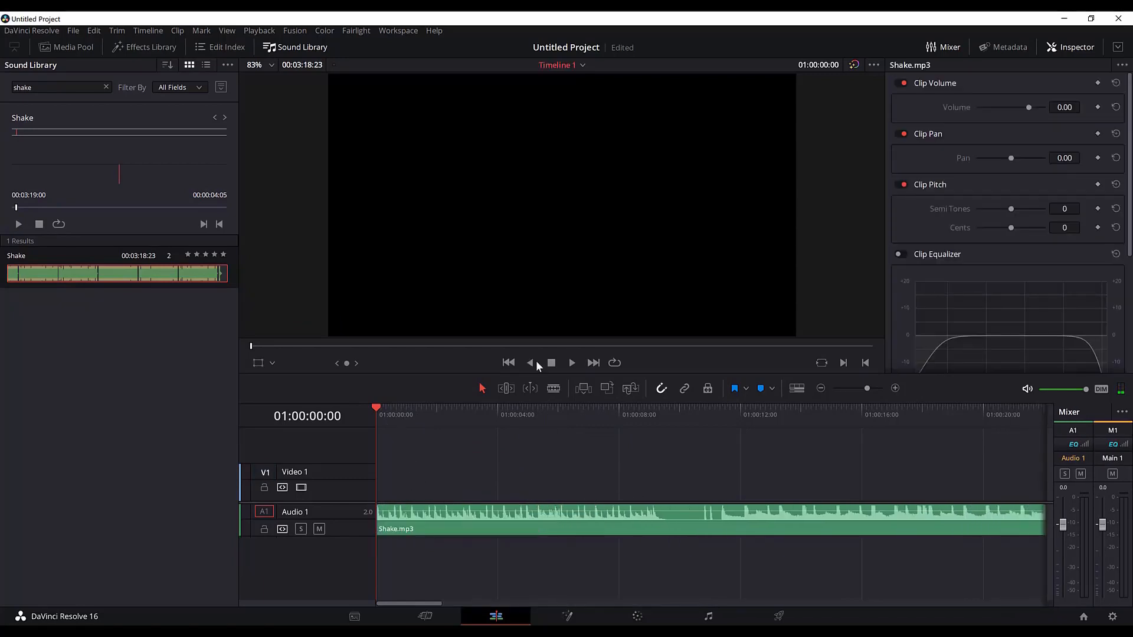
Play the start of the Shake clip on the timeline and examine the Sound Library's search filter options.
click(571, 363)
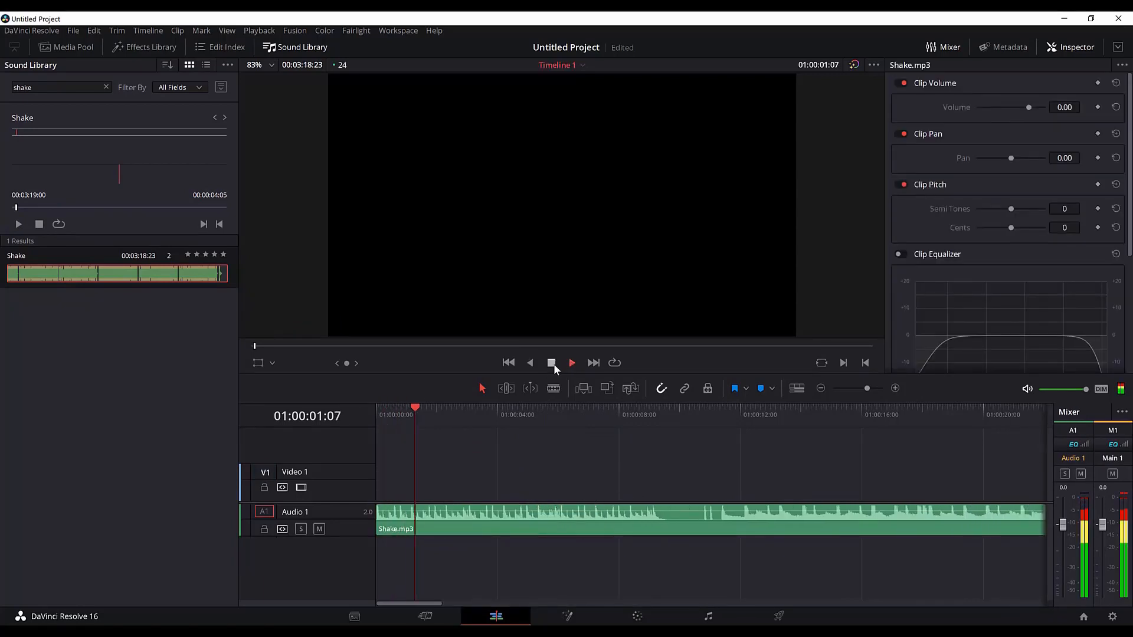
click(552, 363)
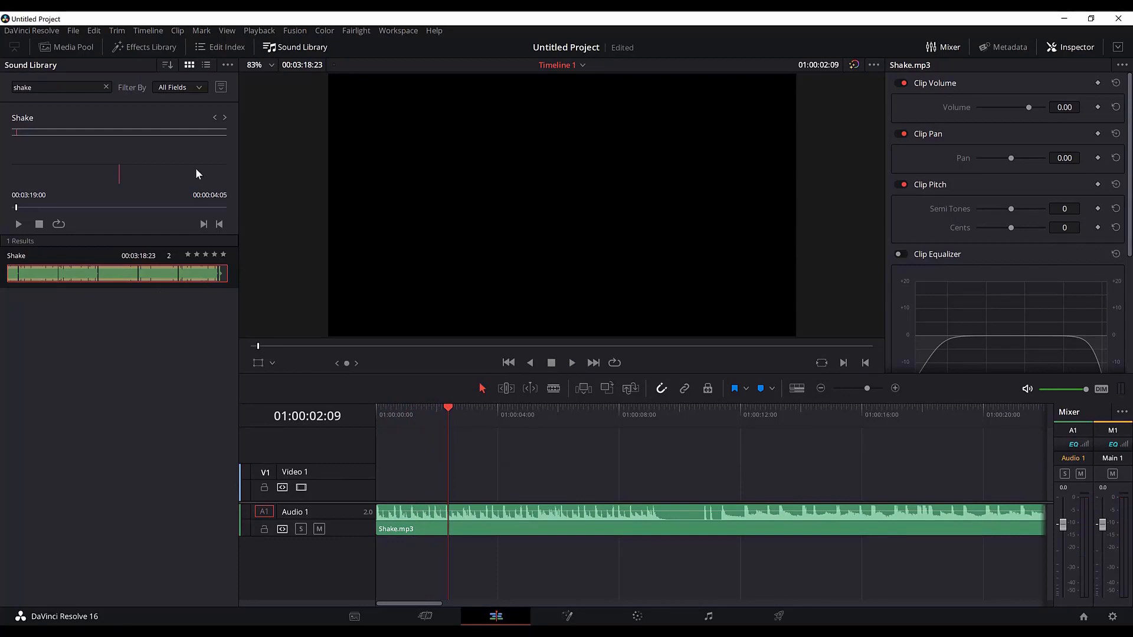
double_click(23, 87)
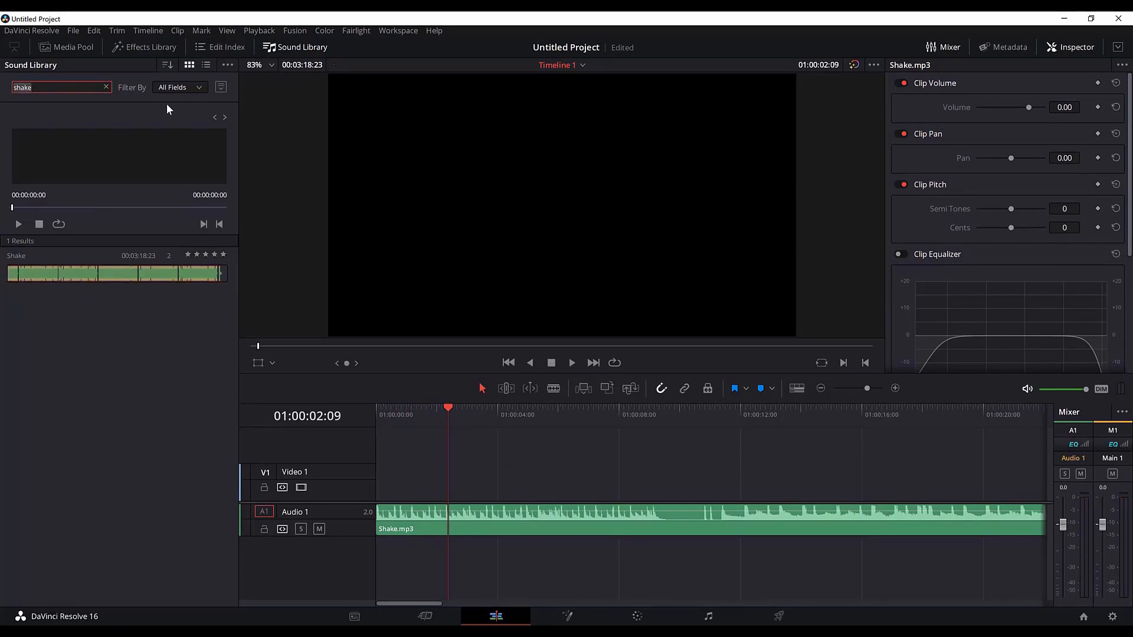
click(190, 86)
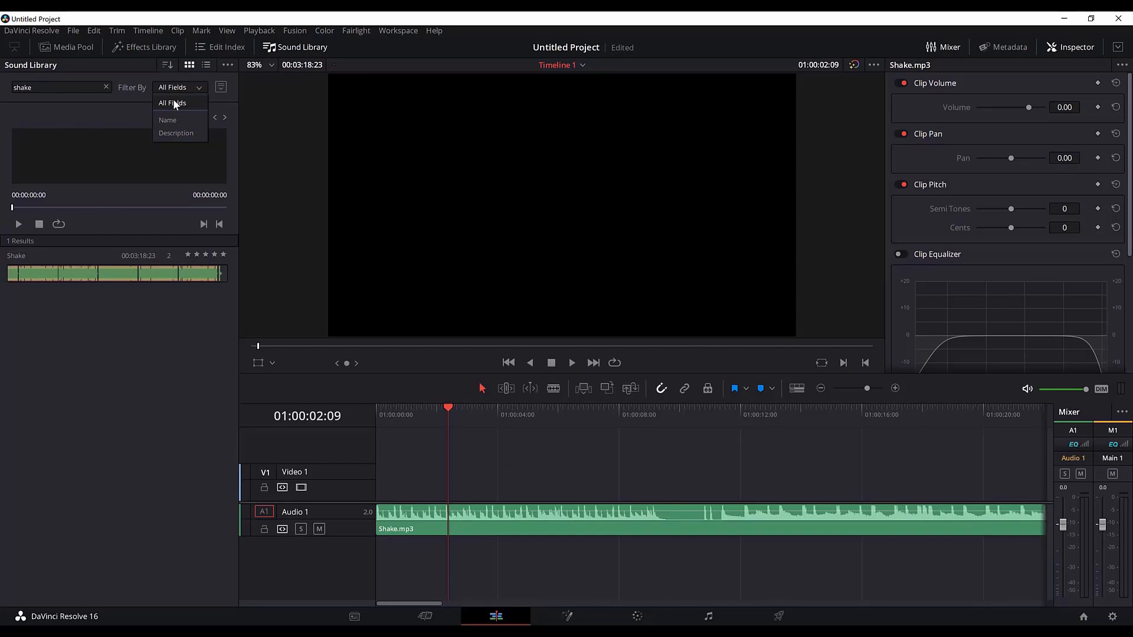
click(119, 108)
Compare the Sound Library's list and thumbnail views of the search results and inspect the Shake entry's star rating.
click(206, 66)
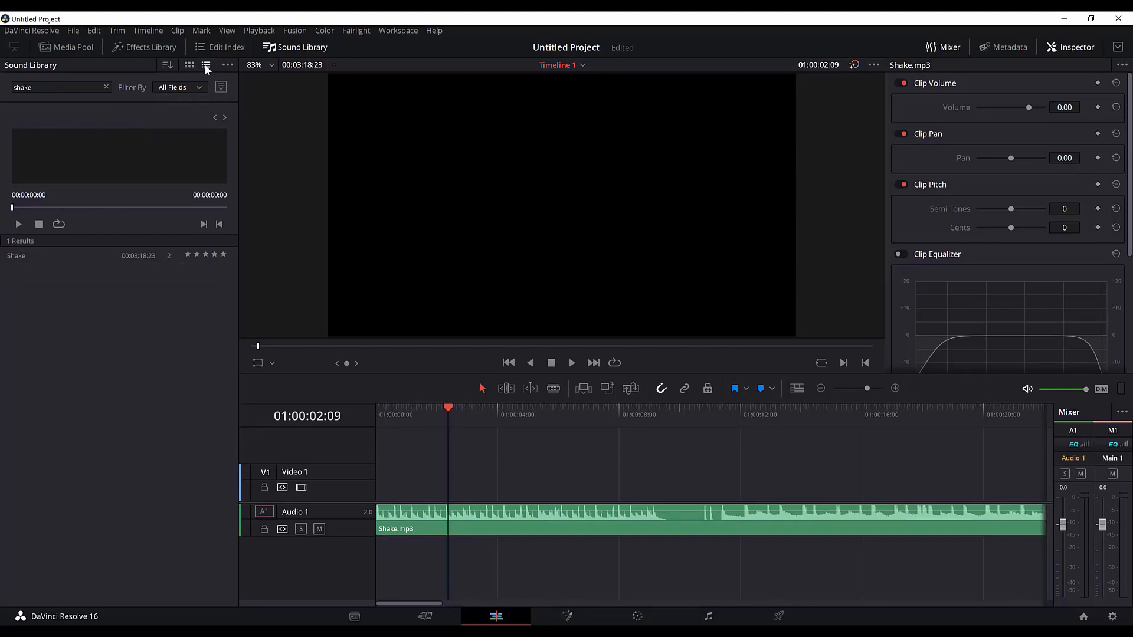
click(191, 68)
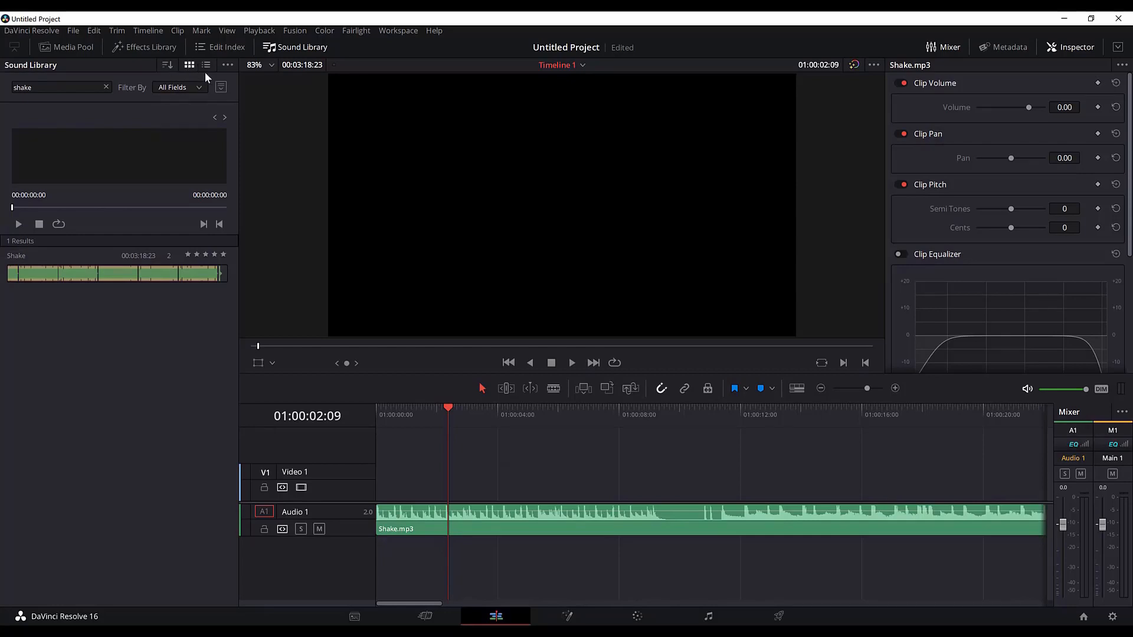
click(209, 66)
click(188, 66)
click(221, 256)
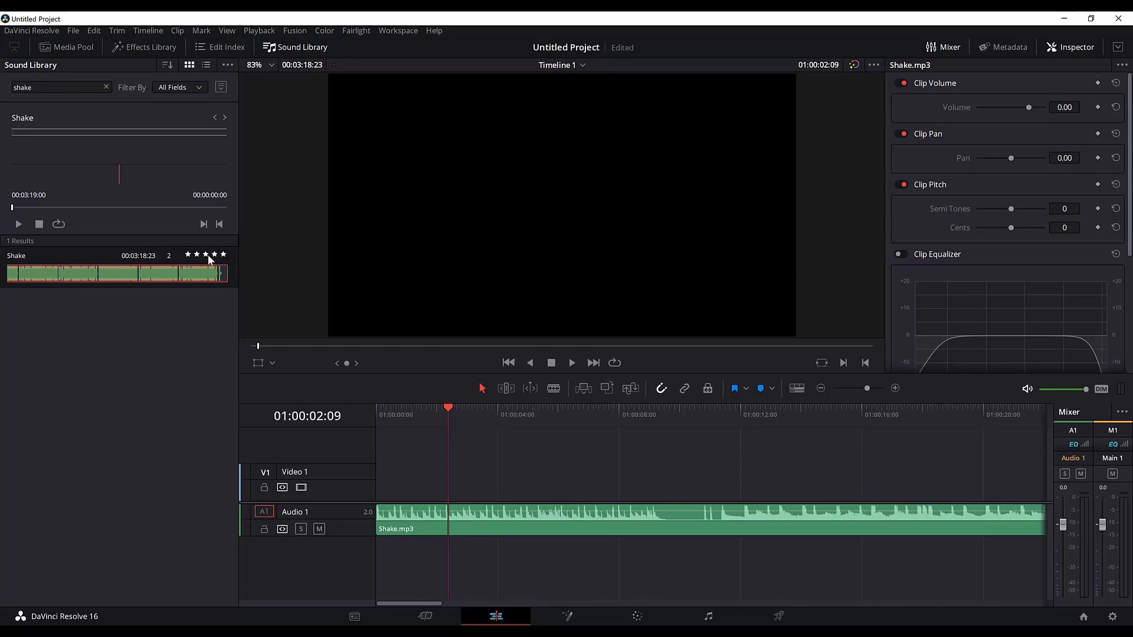
click(186, 335)
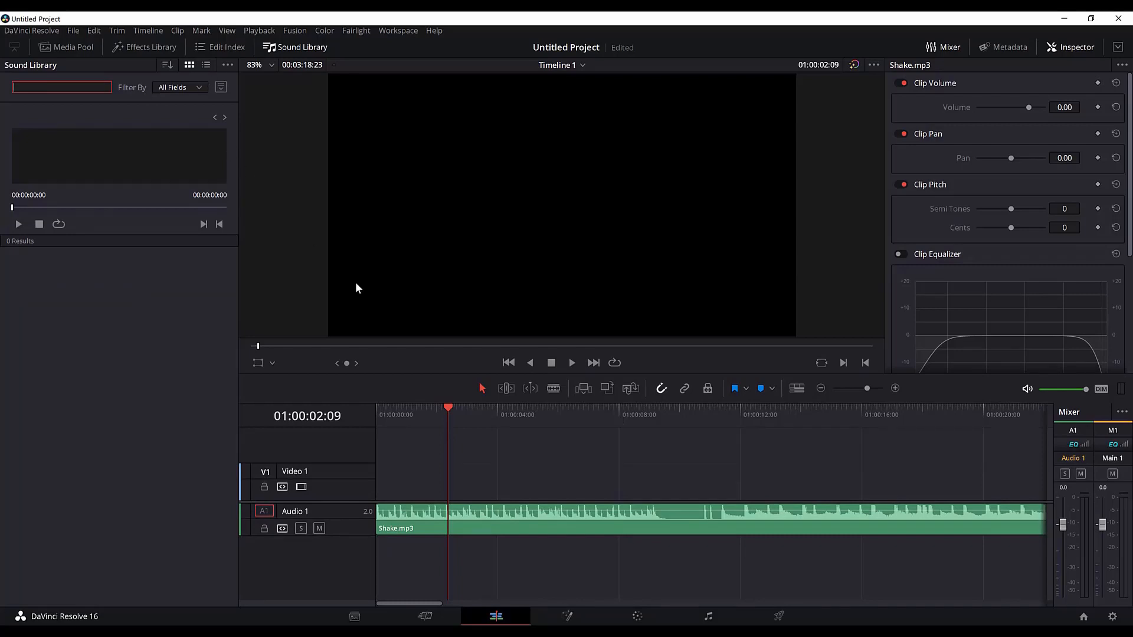
Switch to File Explorer and copy Venice_Beach.mp3 from the Top-20 folder into the YT-SOUND-LIBRARY folder.
click(336, 632)
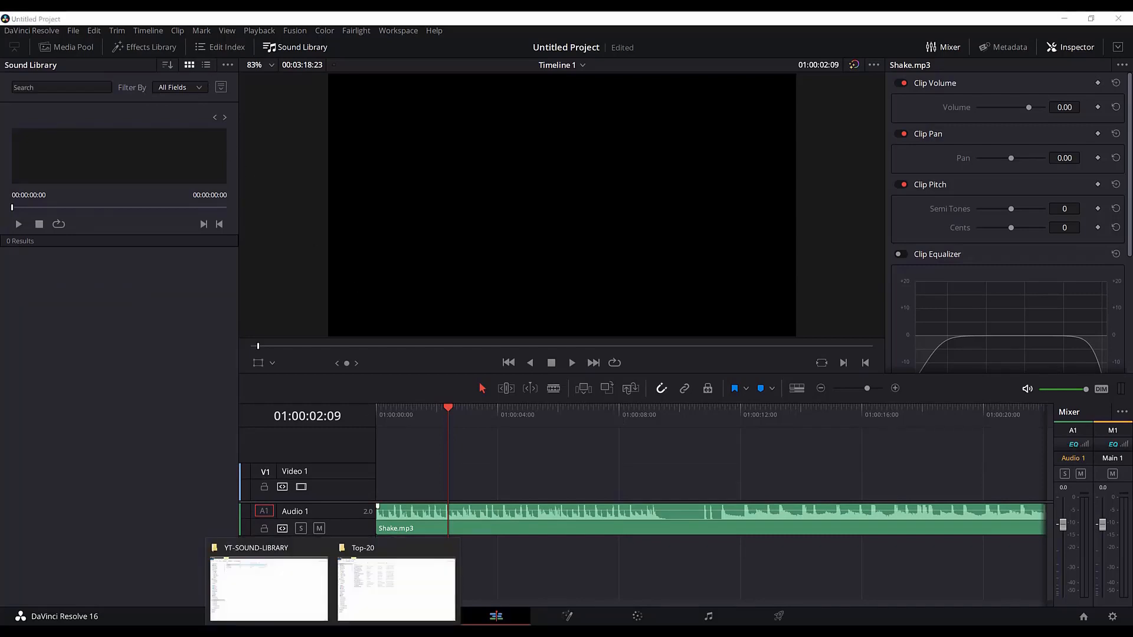
click(366, 600)
click(210, 297)
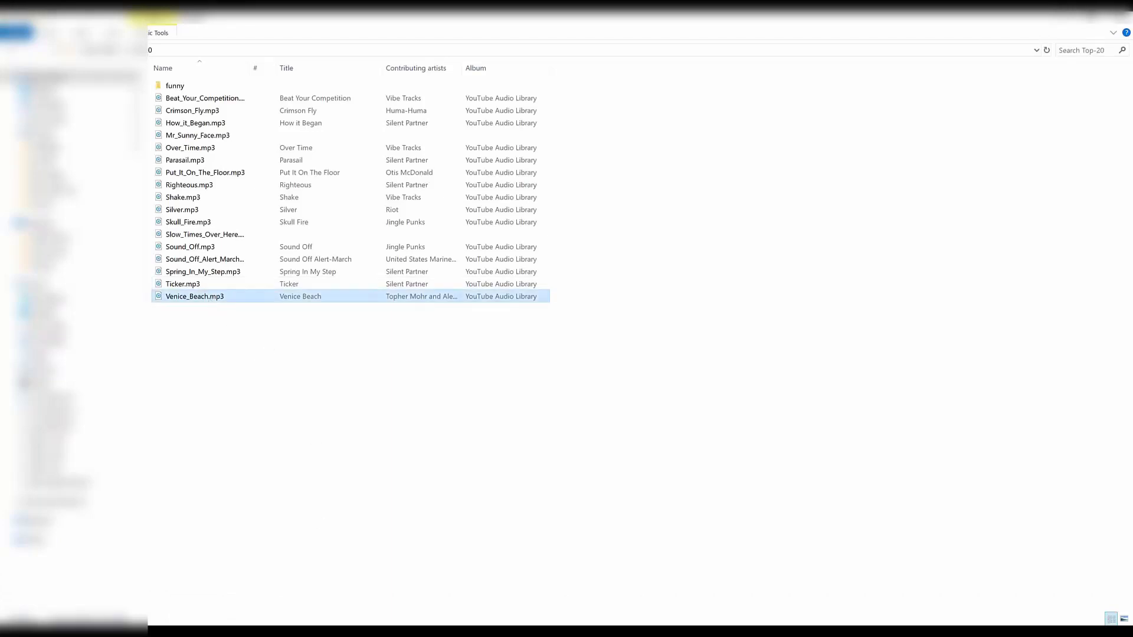
click(337, 632)
click(273, 594)
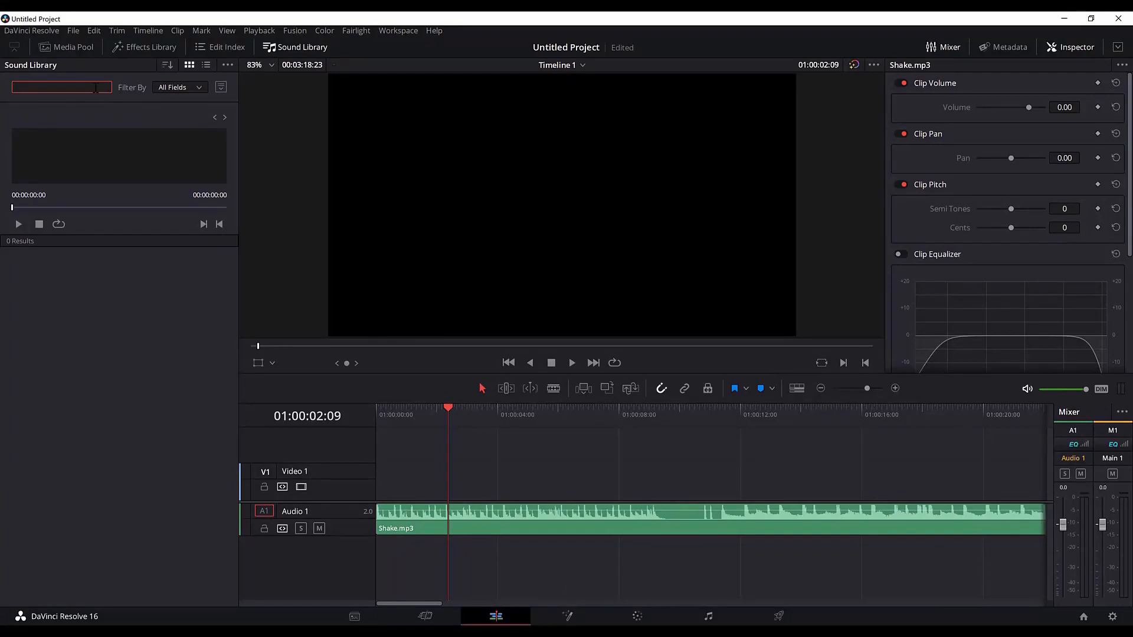
Search DaVinci Resolve's Sound Library for "venice" and rescan the YT-SOUND-LIBRARY folder in FREE-AUDIO to add new files.
text(venice)
click(128, 320)
click(227, 66)
click(232, 75)
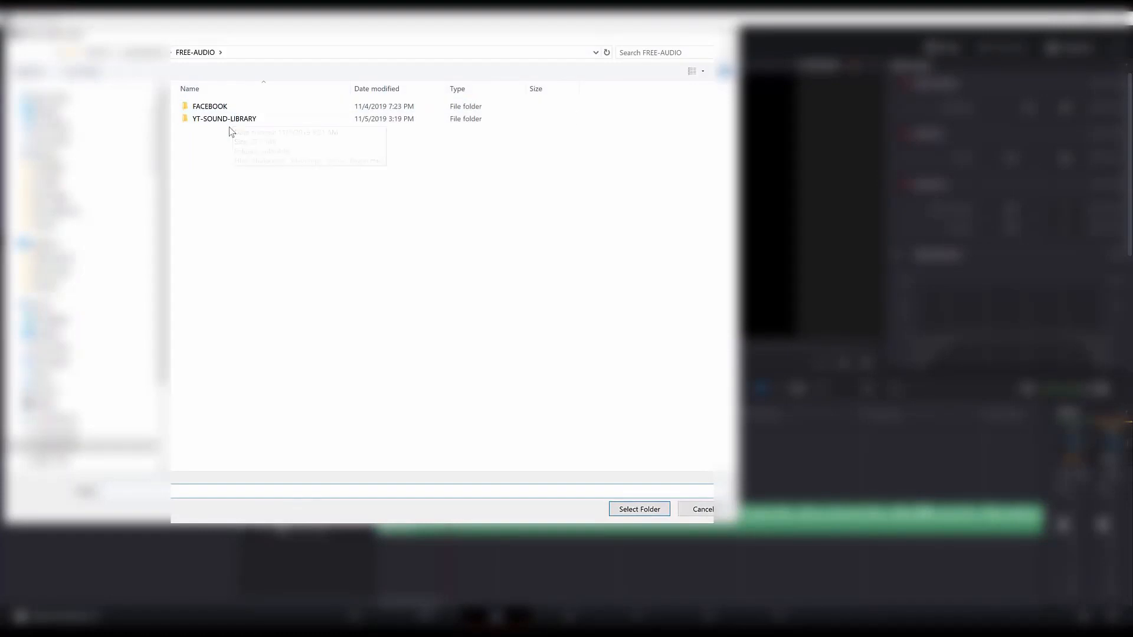
click(231, 121)
click(643, 511)
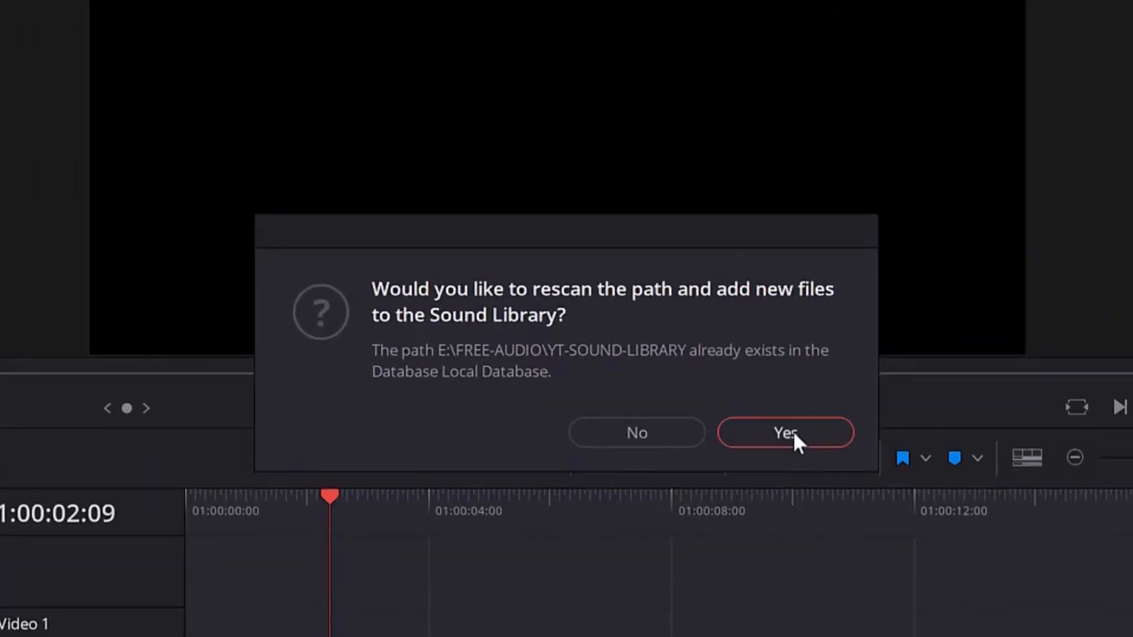
click(793, 433)
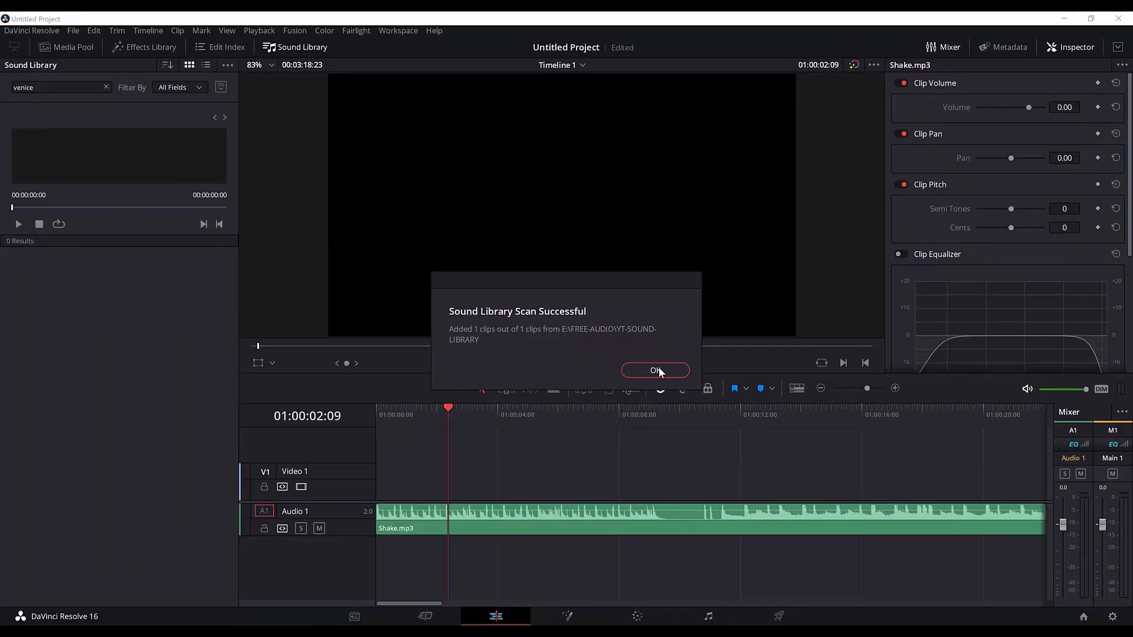
click(744, 422)
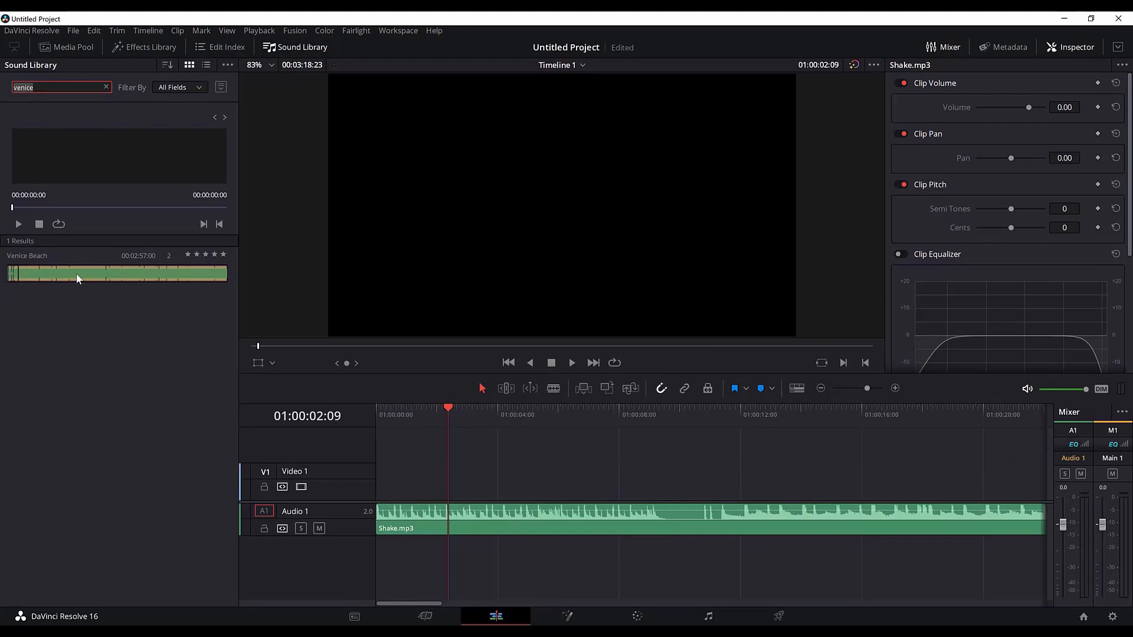
Replace the Shake clip on Audio 1 with the Venice Beach track, placed at the timeline start, and play it briefly.
drag(76, 274, 379, 548)
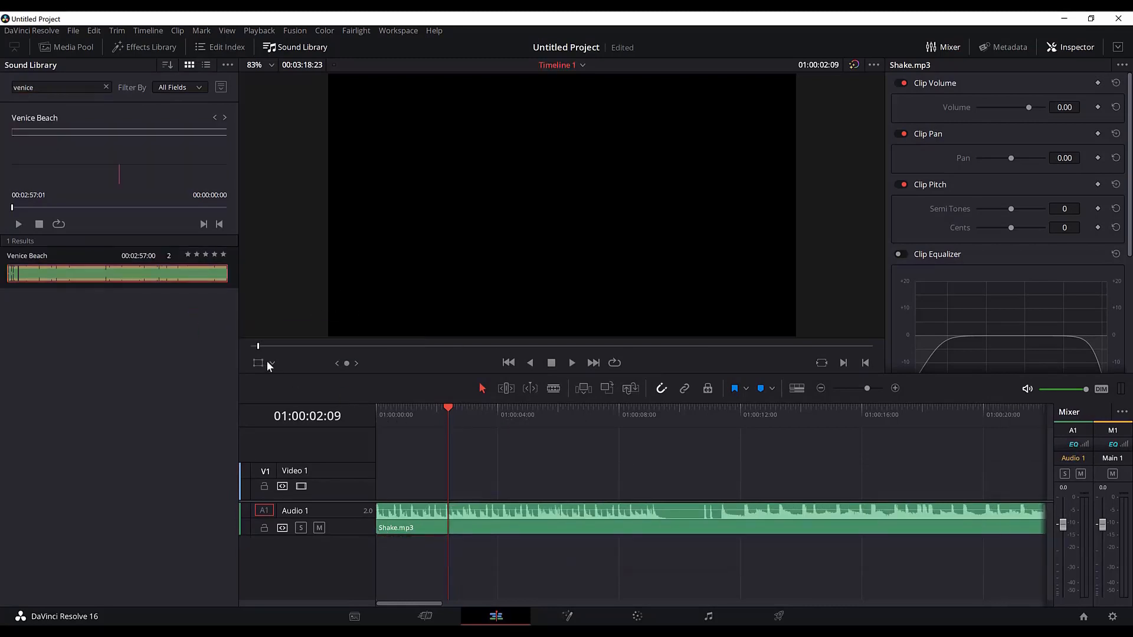
click(427, 512)
key(Delete)
drag(76, 273, 383, 510)
drag(432, 409, 358, 409)
key(space)
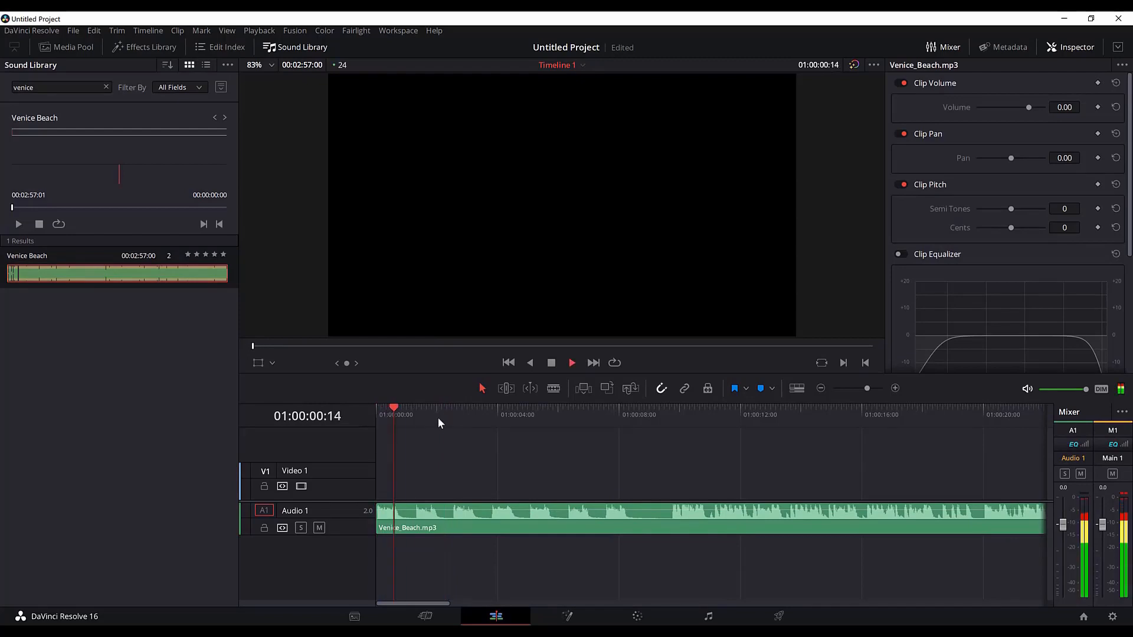
key(space)
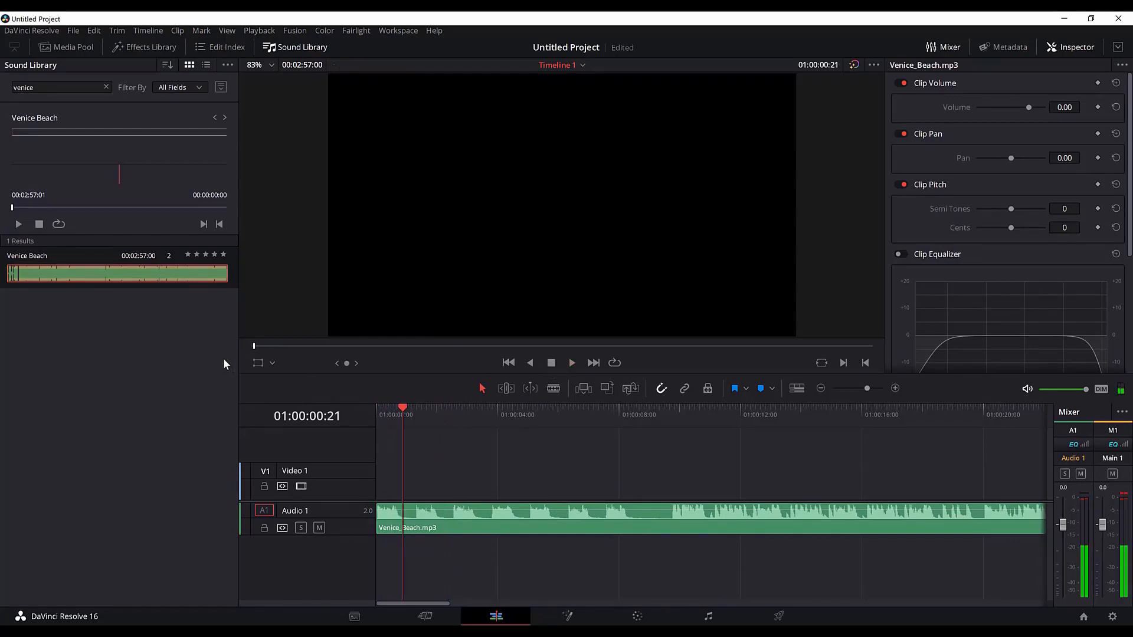